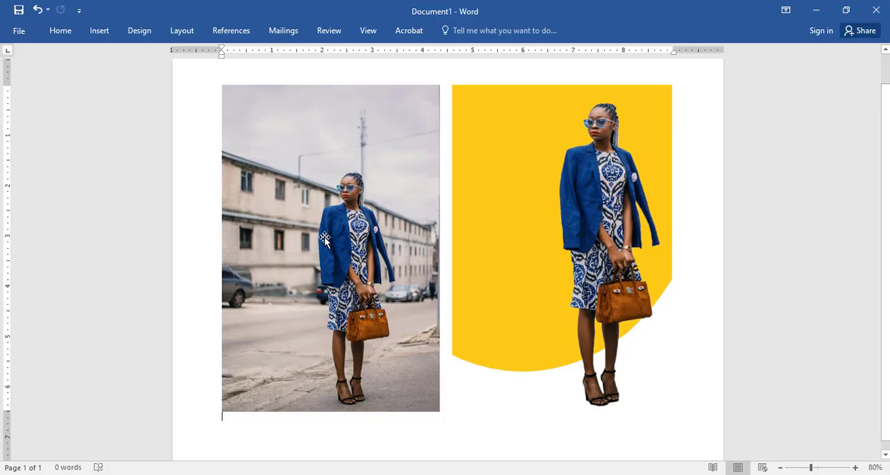
{"action": "left_click", "coordinate": [324, 239]}
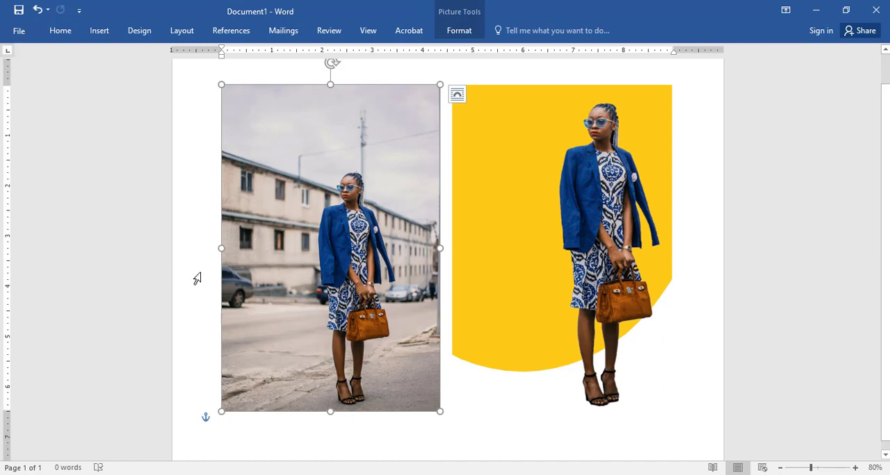
{"action": "left_click", "coordinate": [474, 402]}
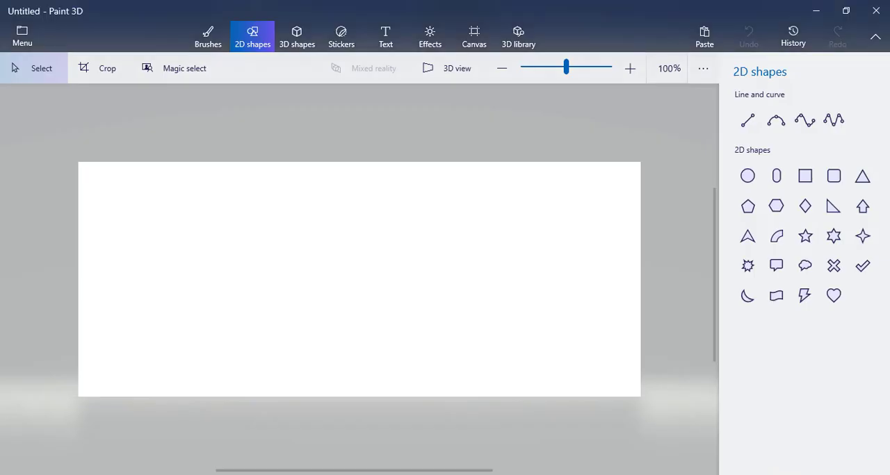
- Find and launch Paint 3D from the system search and start a new blank project
{"action": "left_click", "coordinate": [14, 474]}
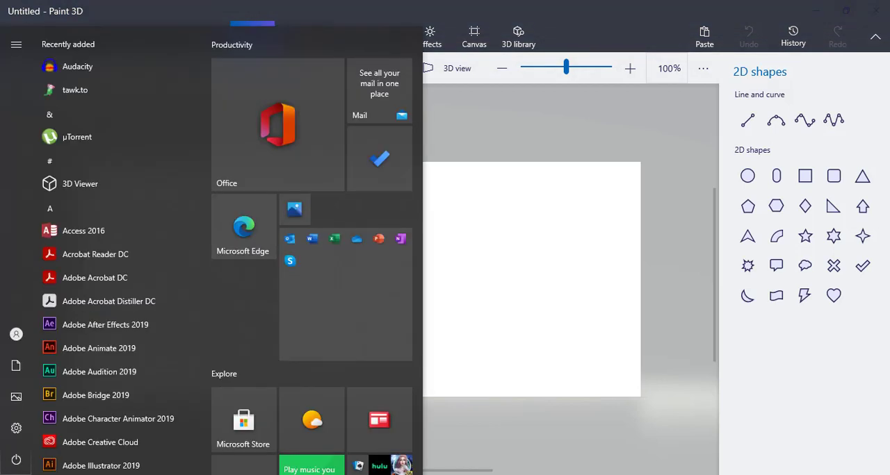
{"action": "type", "text": "paint"}
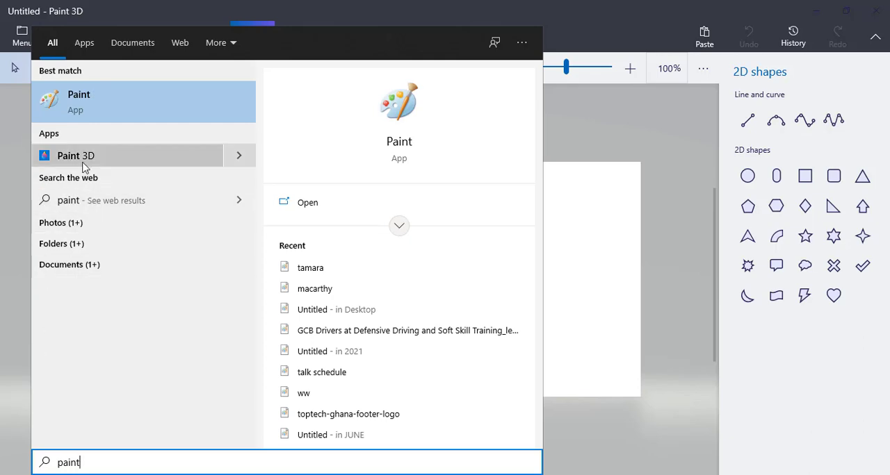
{"action": "left_click", "coordinate": [117, 158]}
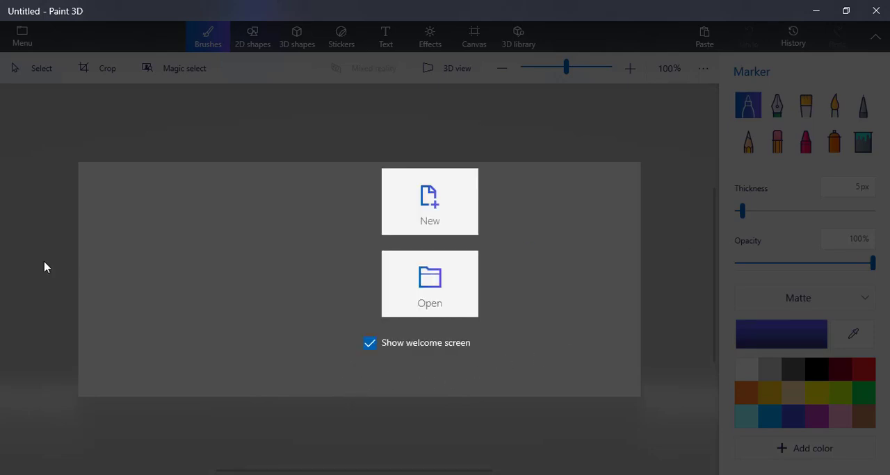
{"action": "left_click", "coordinate": [438, 209]}
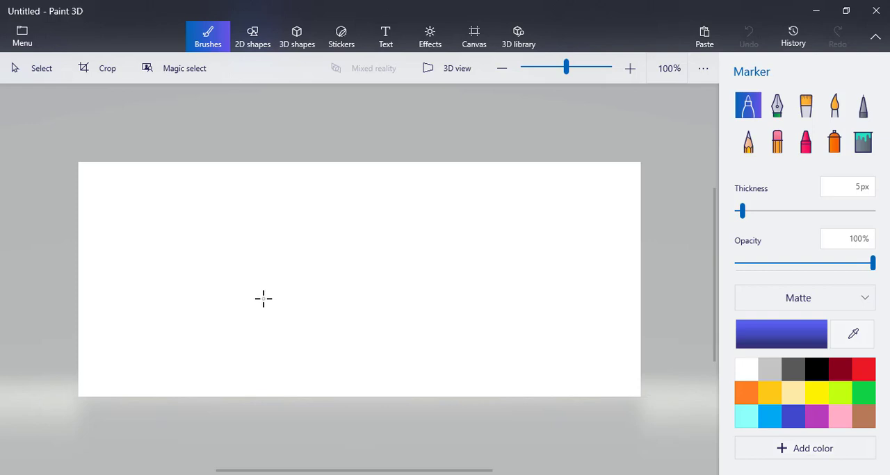
- Open the image pexels-photo-3195978 from the Desktop folder
{"action": "left_click", "coordinate": [23, 43]}
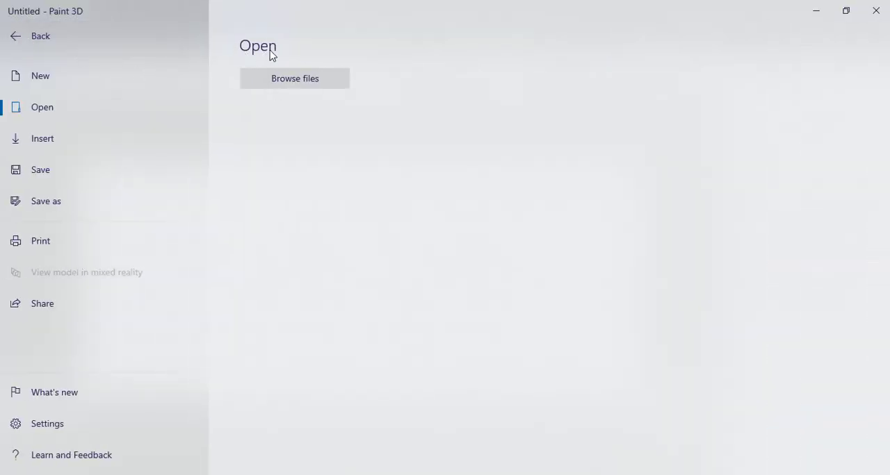
{"action": "left_click", "coordinate": [301, 84]}
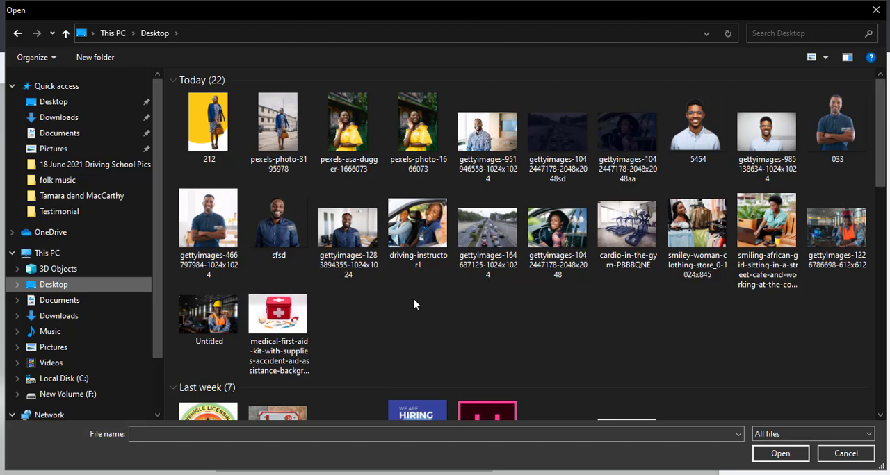
{"action": "left_click", "coordinate": [286, 130]}
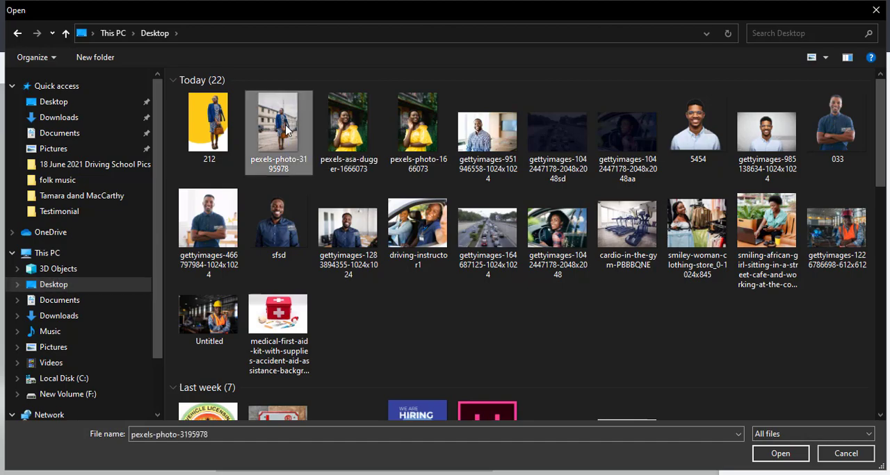
{"action": "double_click", "coordinate": [286, 130]}
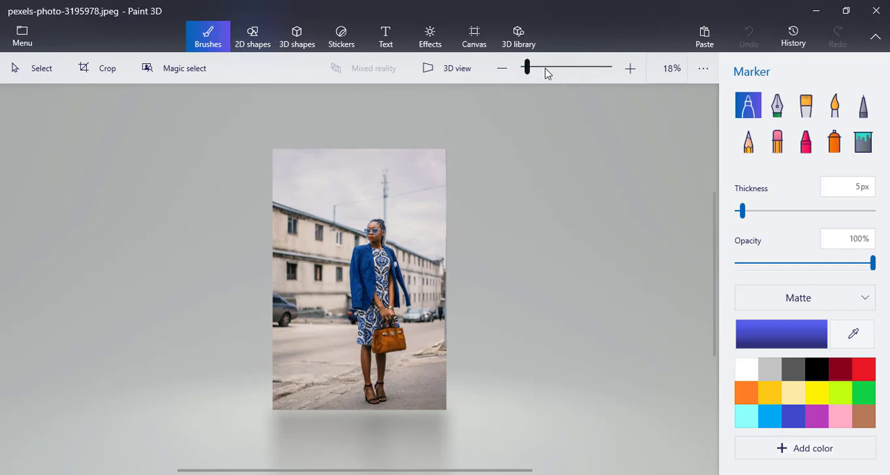
- Examine the woman's outline against the street background at different magnifications, from her head down to her shoes
{"action": "left_click_drag", "start_coordinate": [529, 72], "coordinate": [533, 73]}
{"action": "scroll", "coordinate": [384, 268], "scroll_direction": "up", "scroll_amount": 2}
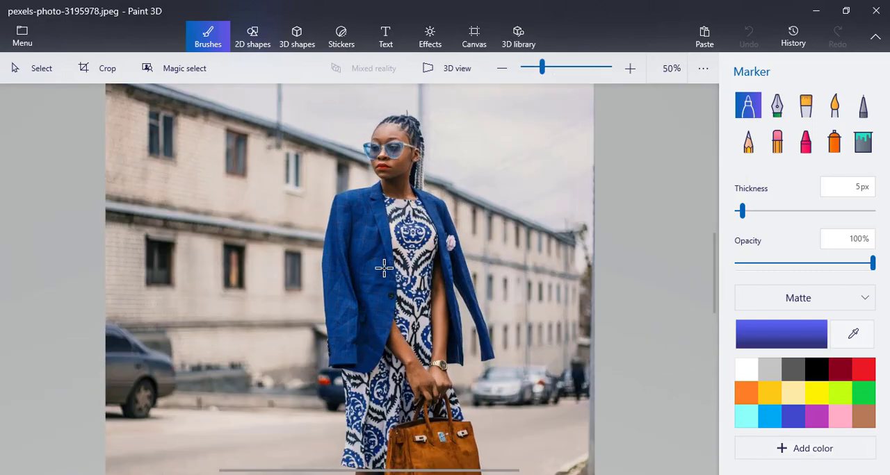
{"action": "scroll", "coordinate": [384, 268], "scroll_direction": "down", "scroll_amount": 1}
{"action": "scroll", "coordinate": [384, 268], "scroll_direction": "up", "scroll_amount": 2}
{"action": "scroll", "coordinate": [384, 269], "scroll_direction": "down", "scroll_amount": 3}
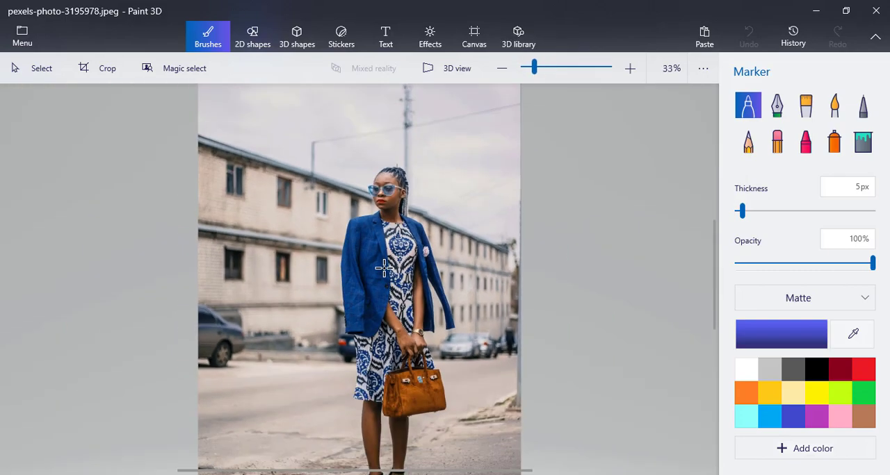
{"action": "scroll", "coordinate": [384, 268], "scroll_direction": "up", "scroll_amount": 2}
{"action": "scroll", "coordinate": [384, 268], "scroll_direction": "down", "scroll_amount": 2}
{"action": "scroll", "coordinate": [383, 269], "scroll_direction": "up", "scroll_amount": 2}
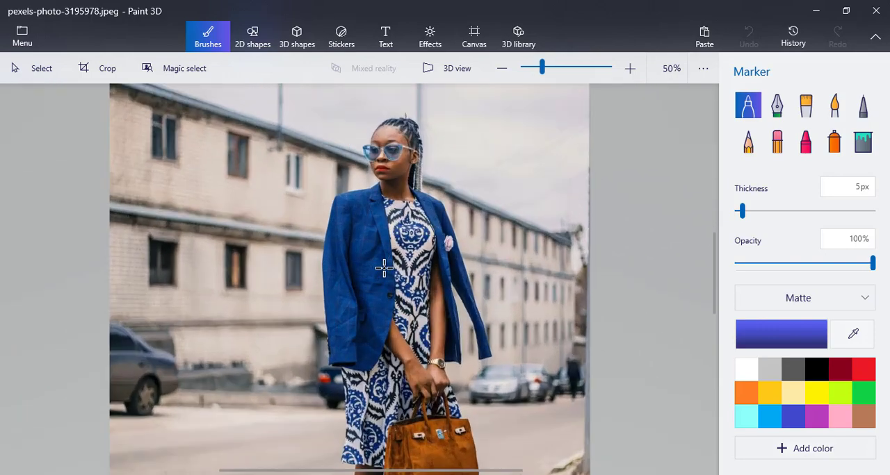
{"action": "scroll", "coordinate": [384, 268], "scroll_direction": "down", "scroll_amount": 2}
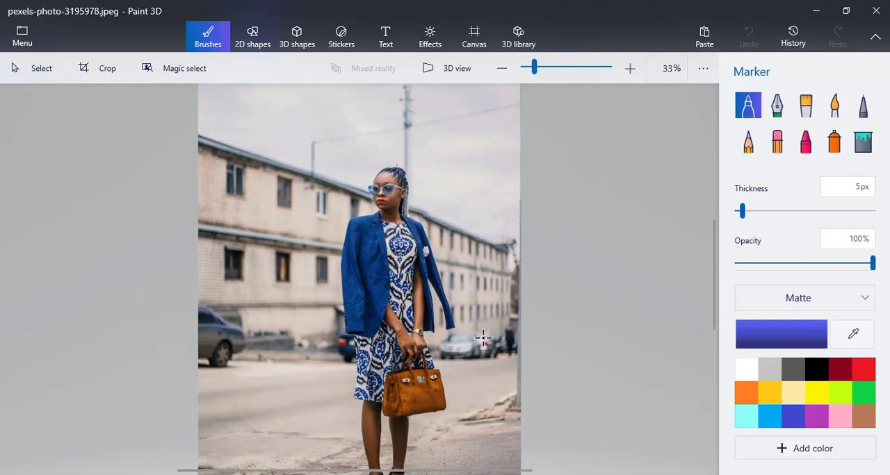
{"action": "scroll", "coordinate": [448, 351], "scroll_direction": "down", "scroll_amount": 3}
{"action": "scroll", "coordinate": [448, 351], "scroll_direction": "up", "scroll_amount": 2}
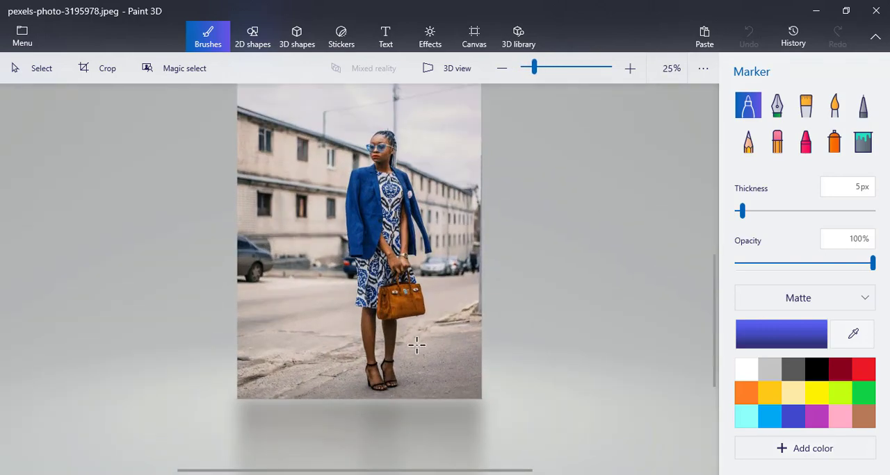
{"action": "scroll", "coordinate": [415, 346], "scroll_direction": "up", "scroll_amount": 1}
{"action": "scroll", "coordinate": [415, 346], "scroll_direction": "up", "scroll_amount": 1}
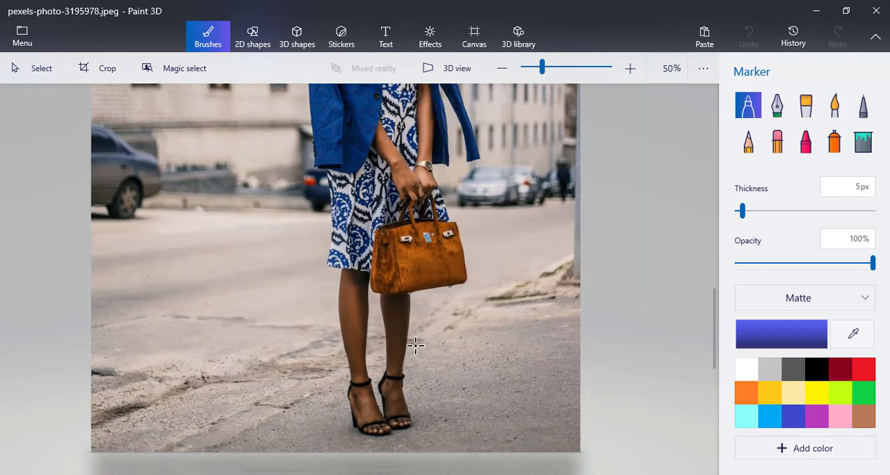
{"action": "scroll", "coordinate": [415, 345], "scroll_direction": "down", "scroll_amount": 2}
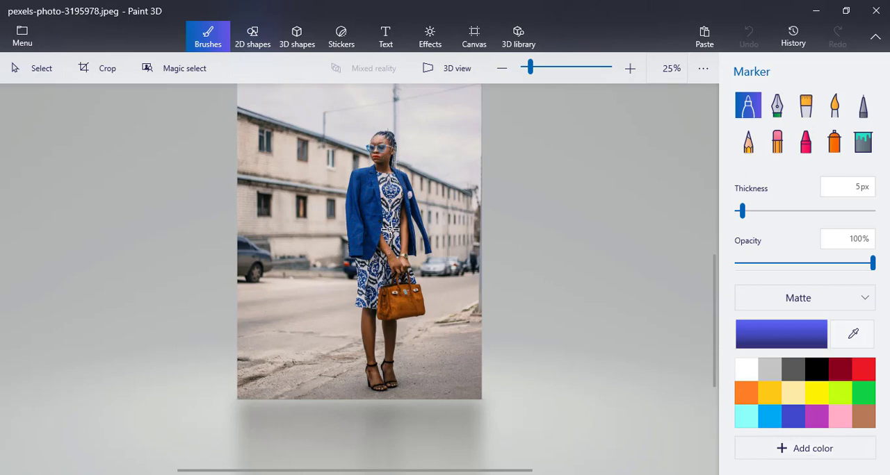
- Start Magic select, narrow the focus area to the woman on both sides and above her head, and generate the cutout
{"action": "left_click", "coordinate": [184, 69]}
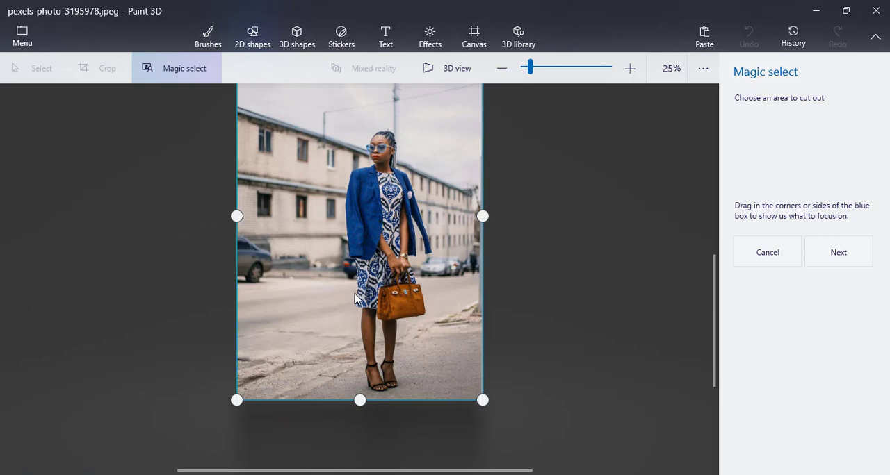
{"action": "left_click_drag", "start_coordinate": [237, 216], "coordinate": [326, 216]}
{"action": "left_click_drag", "start_coordinate": [480, 216], "coordinate": [447, 215]}
{"action": "scroll", "coordinate": [499, 229], "scroll_direction": "up", "scroll_amount": 1}
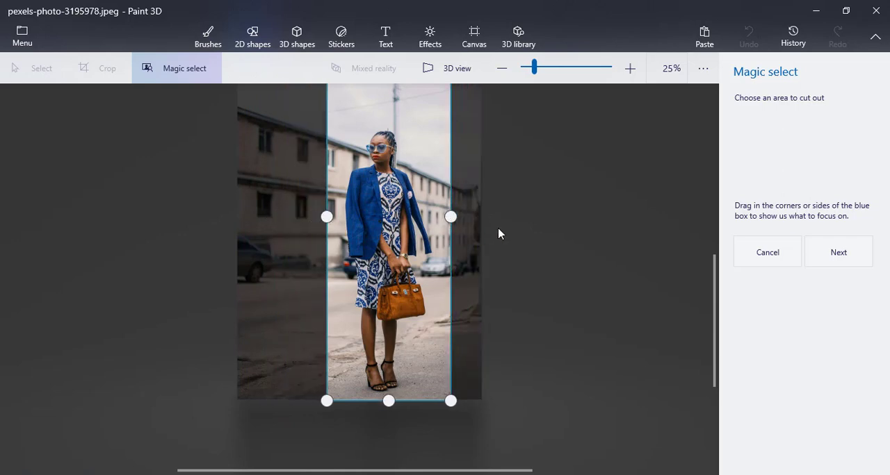
{"action": "scroll", "coordinate": [498, 230], "scroll_direction": "down", "scroll_amount": 1}
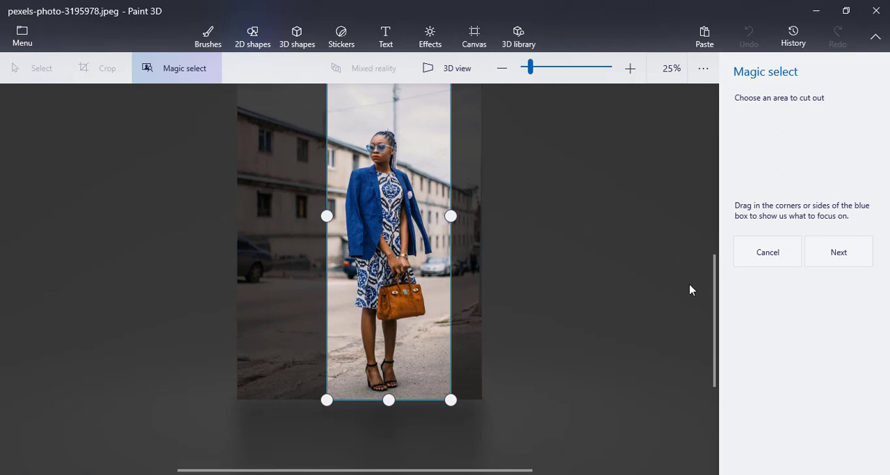
{"action": "scroll", "coordinate": [716, 288], "scroll_direction": "up", "scroll_amount": 3}
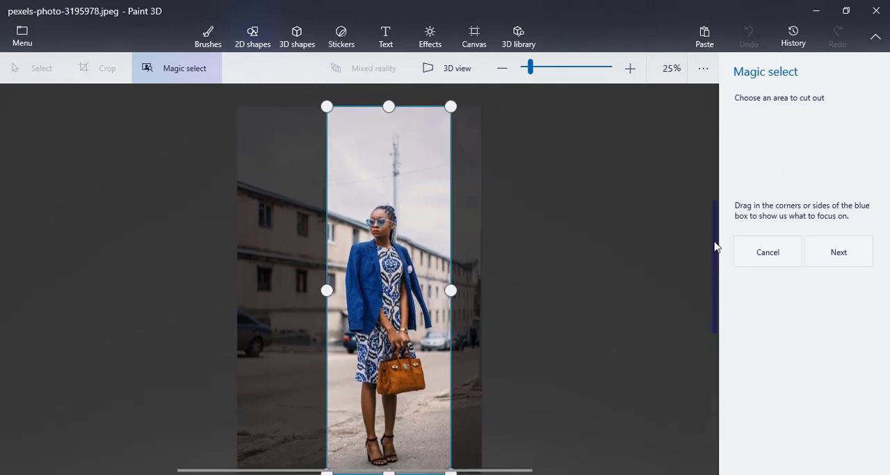
{"action": "left_click_drag", "start_coordinate": [387, 142], "coordinate": [392, 210]}
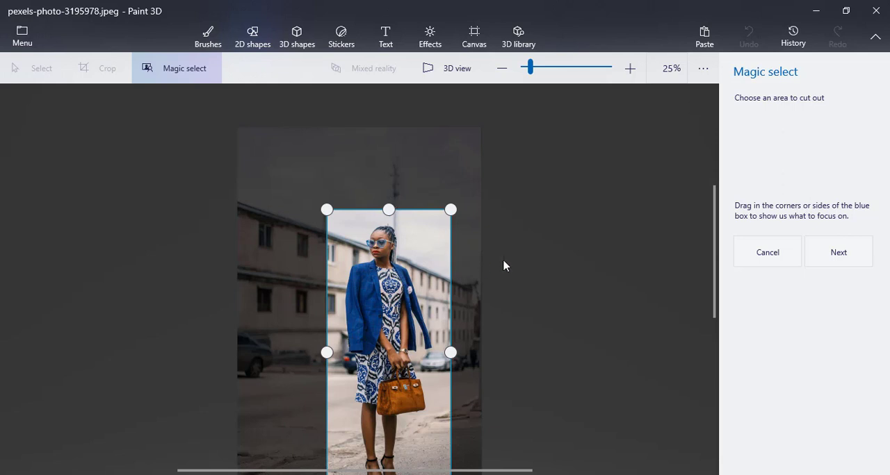
{"action": "left_click_drag", "start_coordinate": [713, 263], "coordinate": [712, 324]}
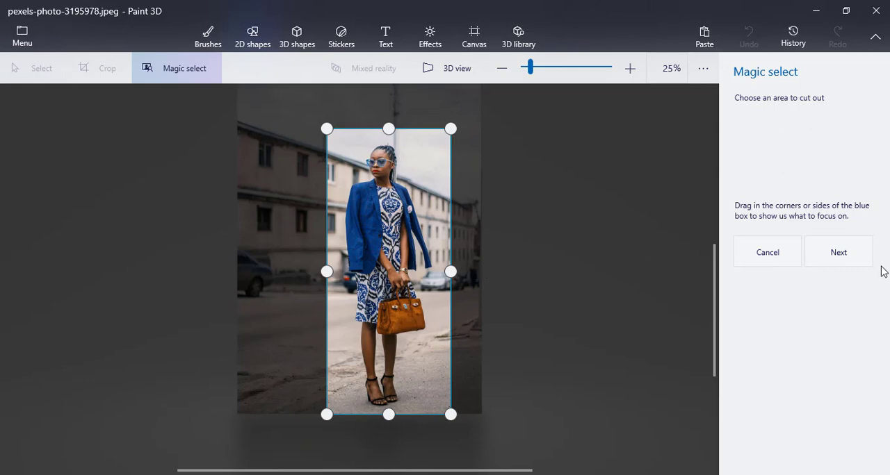
{"action": "left_click", "coordinate": [839, 254]}
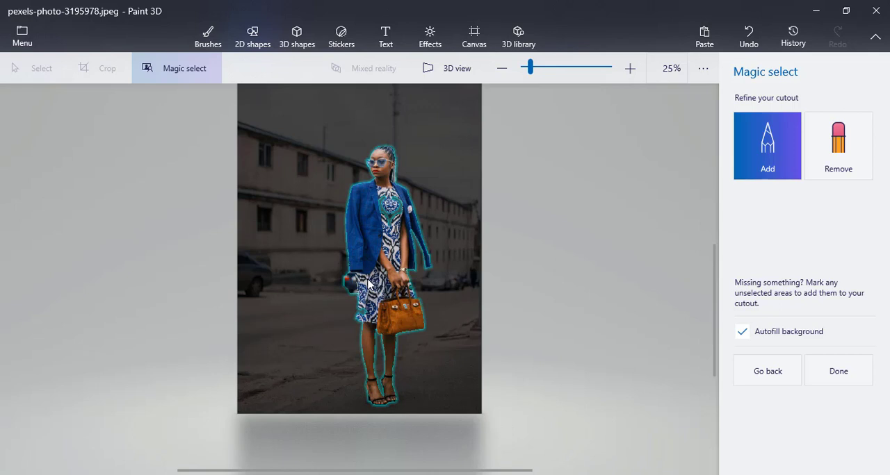
- Remove the piece of the parked car beside the dress, just below the jacket, from the cutout
{"action": "scroll", "coordinate": [373, 281], "scroll_direction": "up", "scroll_amount": 5}
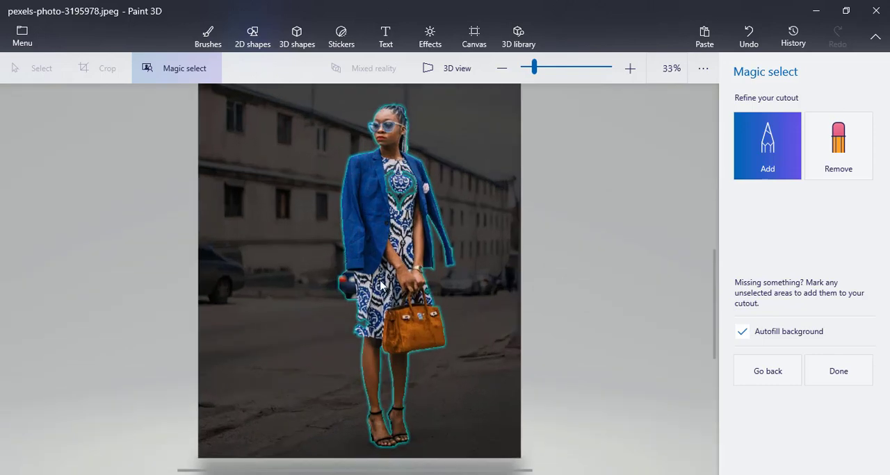
{"action": "scroll", "coordinate": [394, 292], "scroll_direction": "up", "scroll_amount": 1}
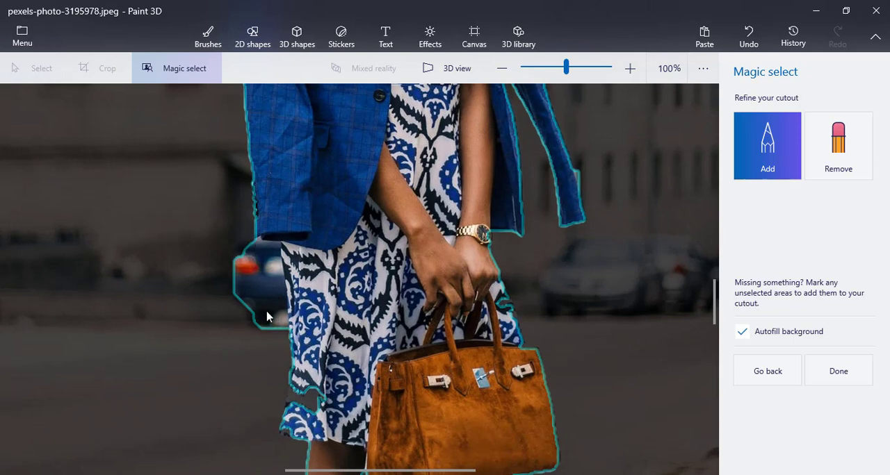
{"action": "left_click", "coordinate": [843, 146]}
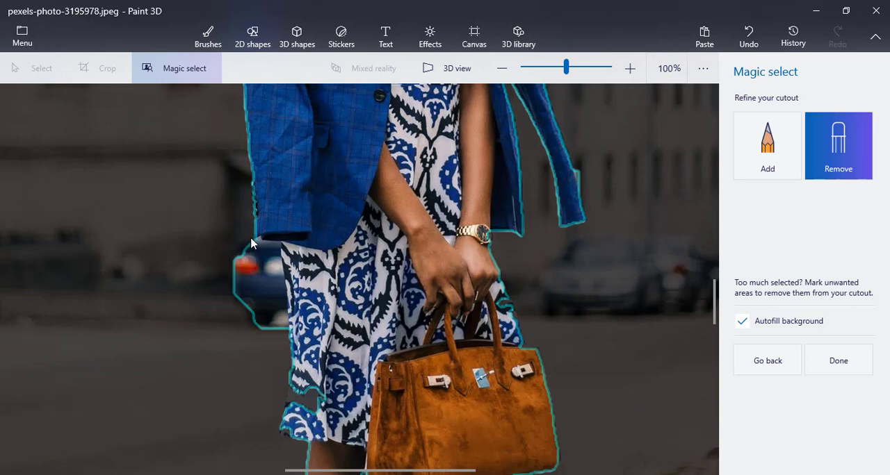
{"action": "mouse_move", "coordinate": [255, 241]}
{"action": "left_mouse_down"}
{"action": "mouse_move", "coordinate": [282, 292]}
{"action": "mouse_move", "coordinate": [278, 341]}
{"action": "mouse_move", "coordinate": [243, 322]}
{"action": "mouse_move", "coordinate": [229, 292]}
{"action": "mouse_move", "coordinate": [250, 244]}
{"action": "left_mouse_up"}
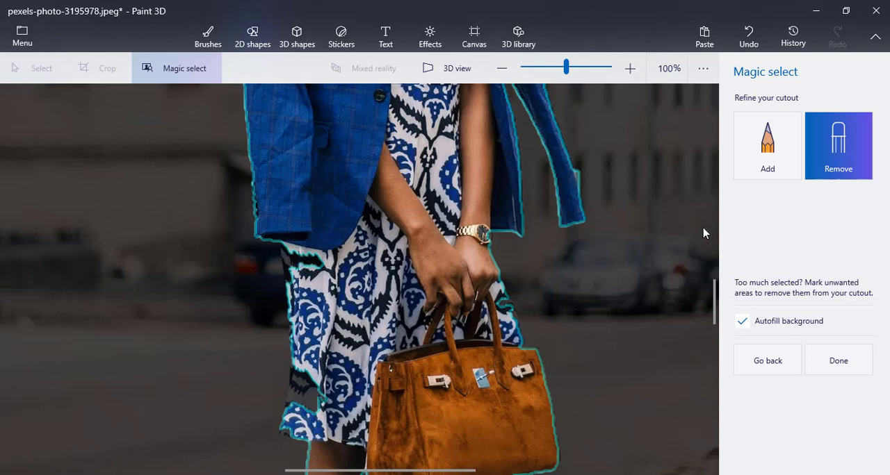
- Add the missing parts of the dress below the jacket and along its outer edge and hem back to the cutout
{"action": "left_click", "coordinate": [779, 147]}
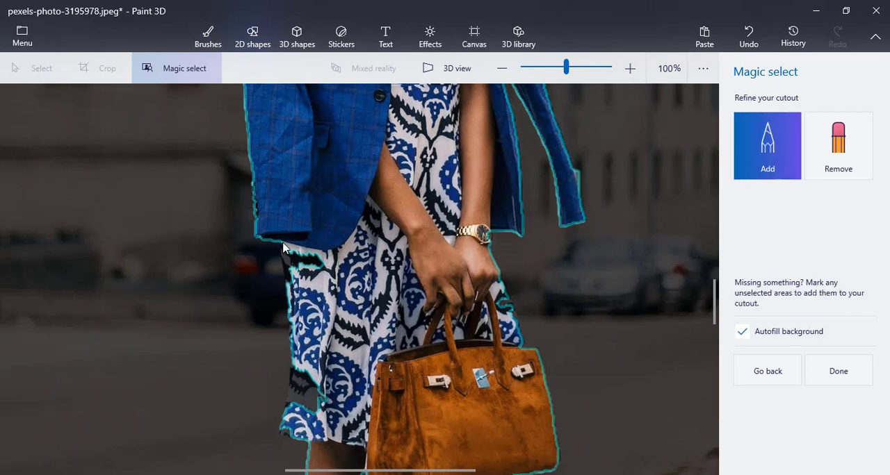
{"action": "left_click_drag", "start_coordinate": [282, 255], "coordinate": [297, 300]}
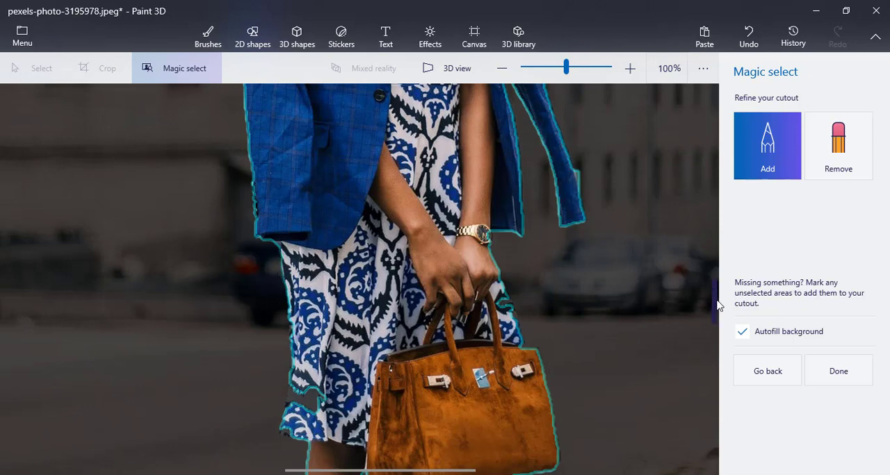
{"action": "scroll", "coordinate": [716, 314], "scroll_direction": "down", "scroll_amount": 2}
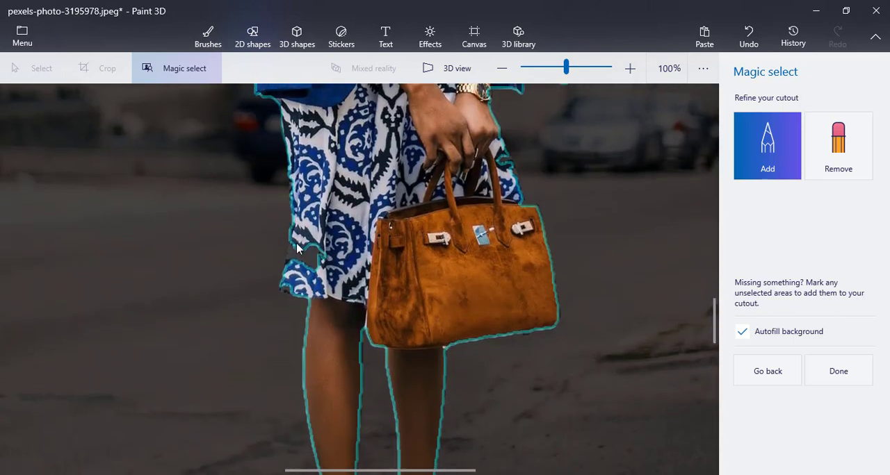
{"action": "mouse_move", "coordinate": [291, 237]}
{"action": "left_mouse_down"}
{"action": "mouse_move", "coordinate": [281, 289]}
{"action": "mouse_move", "coordinate": [313, 303]}
{"action": "left_mouse_up"}
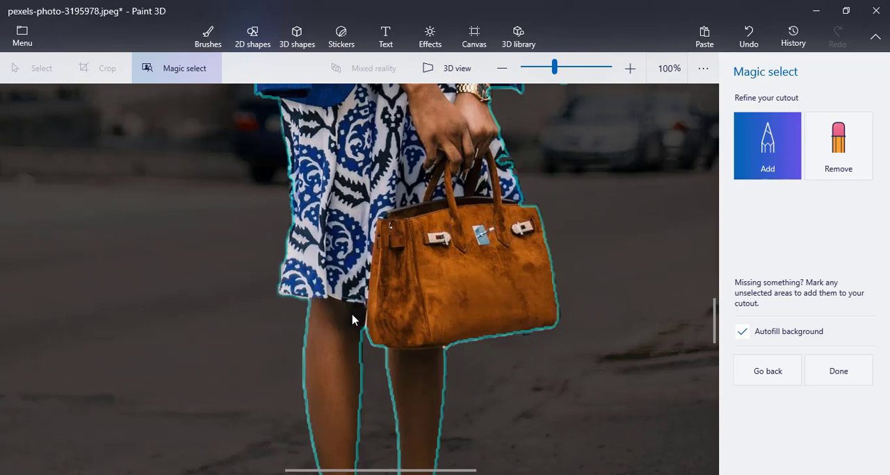
- Mark the inner edge of the leg just below the handbag's corner as part of the cutout
{"action": "scroll", "coordinate": [347, 316], "scroll_direction": "down", "scroll_amount": 1}
{"action": "scroll", "coordinate": [345, 314], "scroll_direction": "up", "scroll_amount": 3}
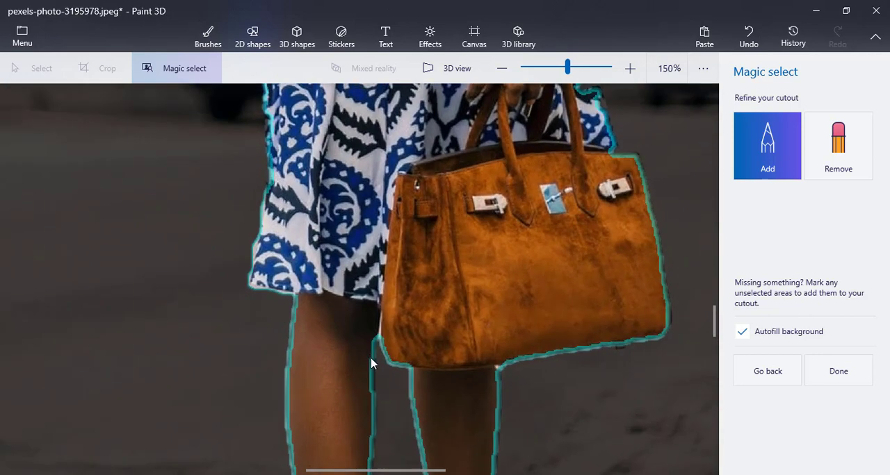
{"action": "left_click_drag", "start_coordinate": [372, 367], "coordinate": [371, 402]}
{"action": "scroll", "coordinate": [371, 401], "scroll_direction": "down", "scroll_amount": 4}
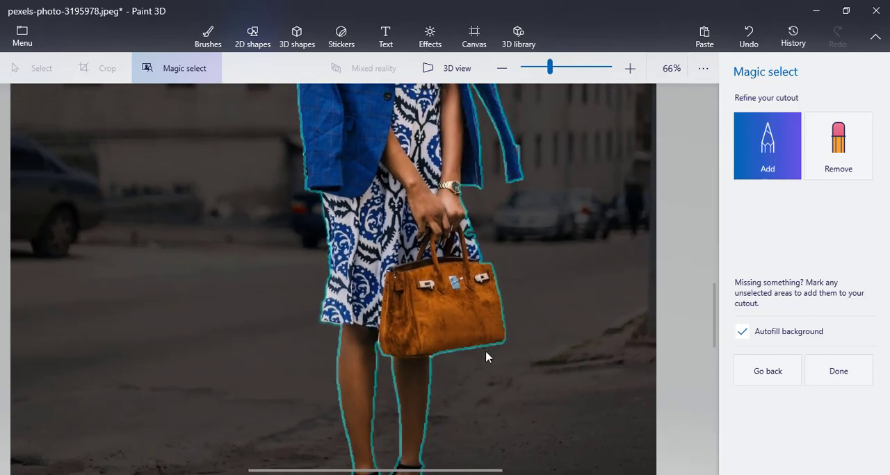
{"action": "scroll", "coordinate": [486, 355], "scroll_direction": "up", "scroll_amount": 1}
{"action": "scroll", "coordinate": [486, 355], "scroll_direction": "down", "scroll_amount": 1}
{"action": "scroll", "coordinate": [473, 342], "scroll_direction": "up", "scroll_amount": 4}
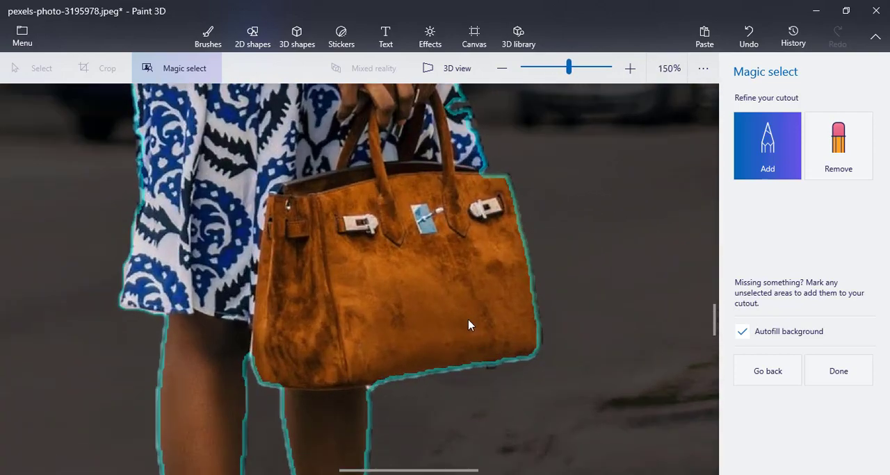
- Mark the dress edge between the wrist and the handbag as part of the cutout
{"action": "scroll", "coordinate": [475, 300], "scroll_direction": "down", "scroll_amount": 3}
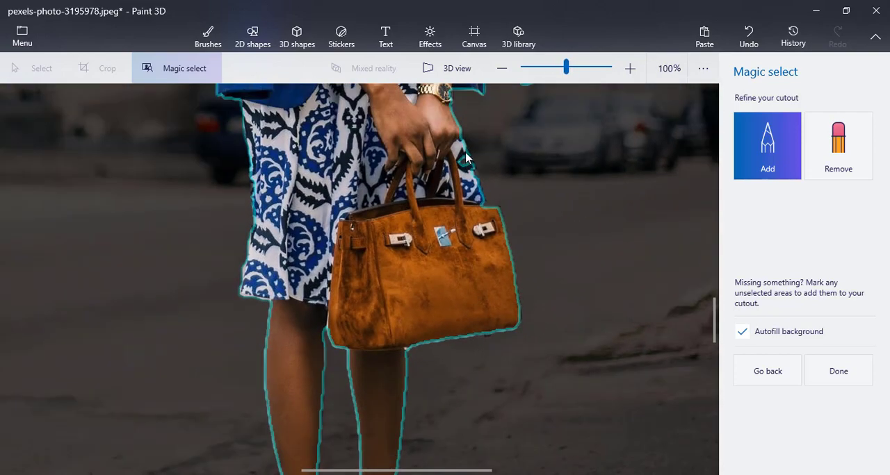
{"action": "left_click_drag", "start_coordinate": [462, 148], "coordinate": [485, 205]}
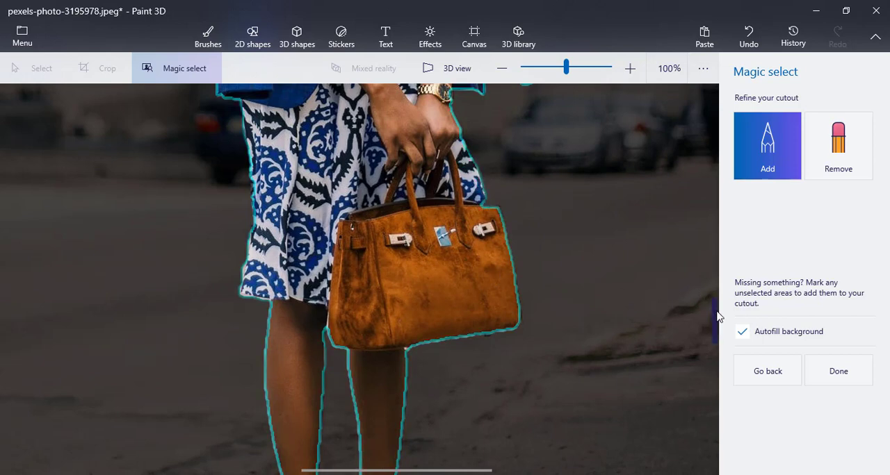
- Remove the stray background bit beside the jacket's hanging sleeve, just above its cuff, from the cutout
{"action": "left_click_drag", "start_coordinate": [718, 316], "coordinate": [720, 350]}
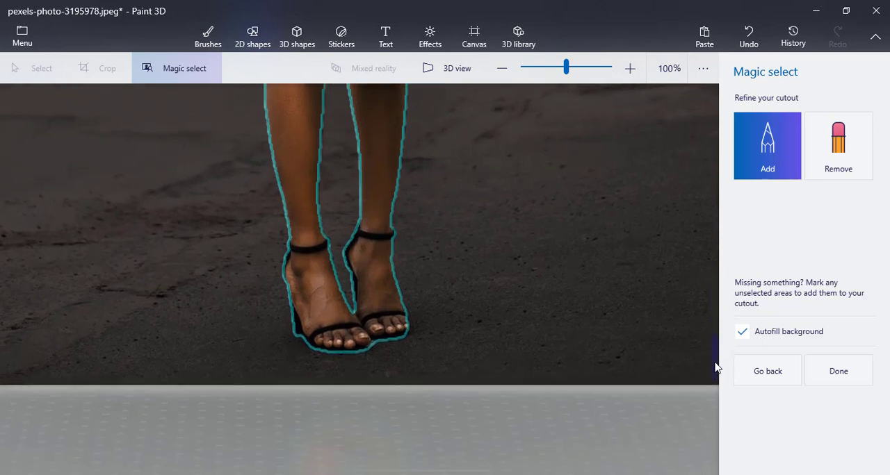
{"action": "left_click_drag", "start_coordinate": [715, 362], "coordinate": [714, 292]}
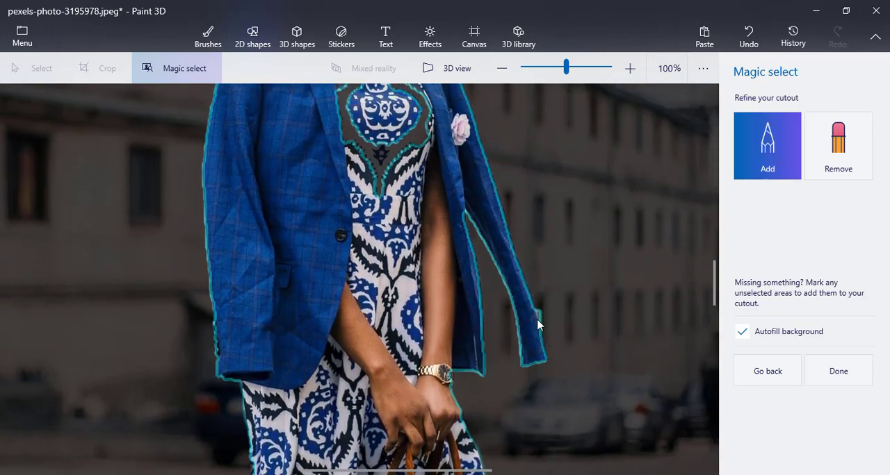
{"action": "left_click_drag", "start_coordinate": [535, 307], "coordinate": [542, 318]}
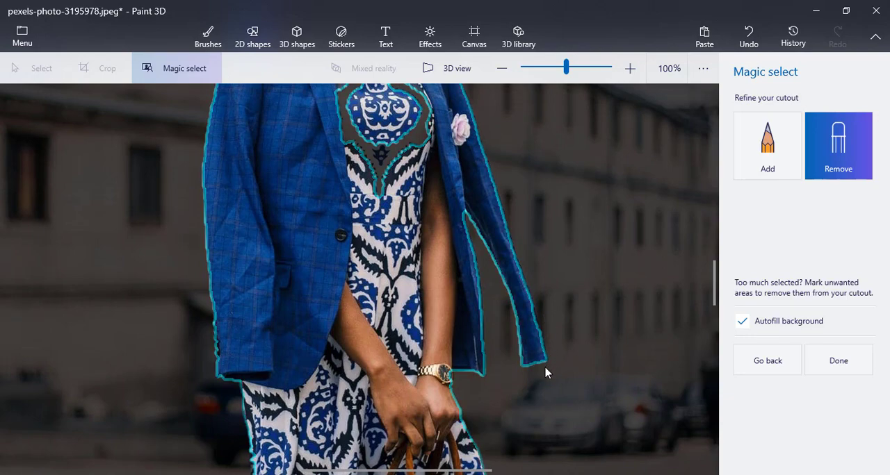
{"action": "scroll", "coordinate": [505, 386], "scroll_direction": "up", "scroll_amount": 3}
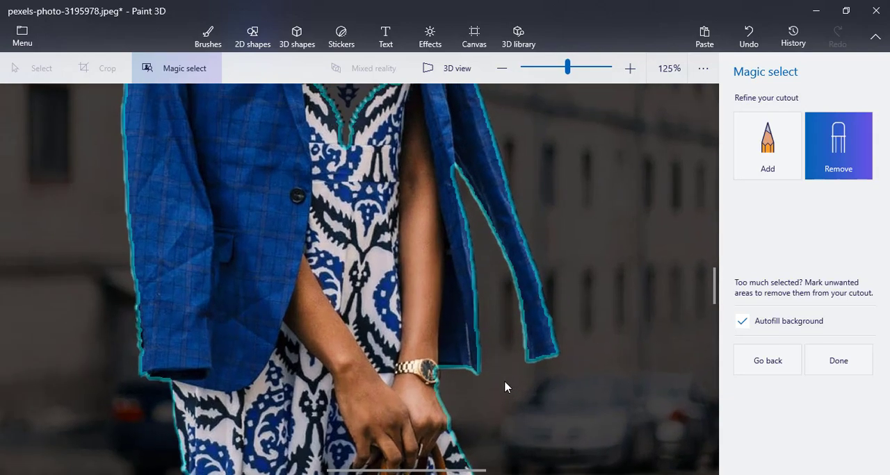
{"action": "scroll", "coordinate": [505, 387], "scroll_direction": "down", "scroll_amount": 3}
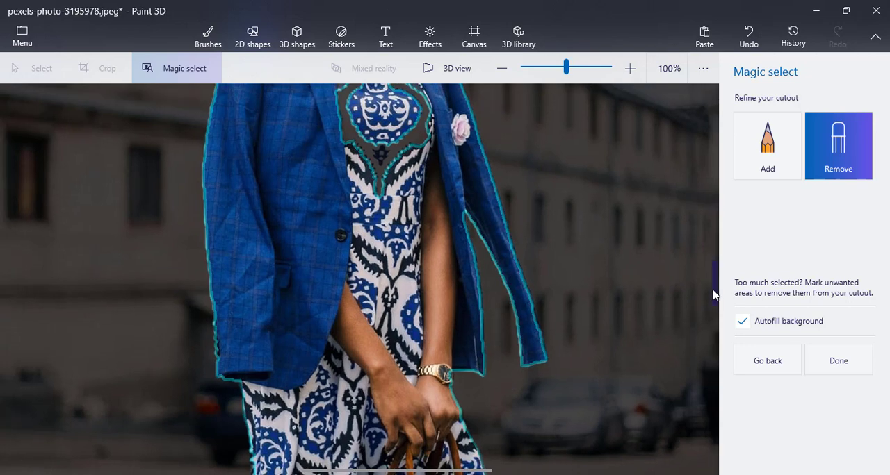
- Add the missing areas around the oval chest pattern of the dress back to the cutout
{"action": "left_click_drag", "start_coordinate": [715, 288], "coordinate": [709, 271]}
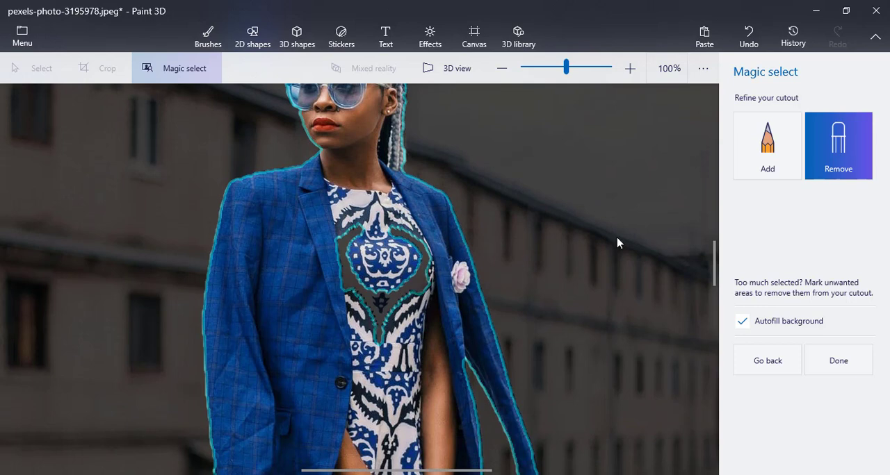
{"action": "left_click", "coordinate": [769, 145]}
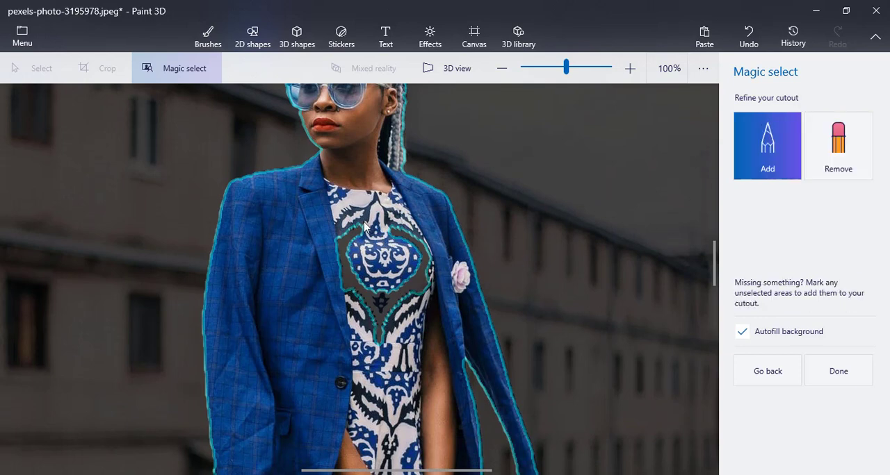
{"action": "left_click", "coordinate": [354, 287]}
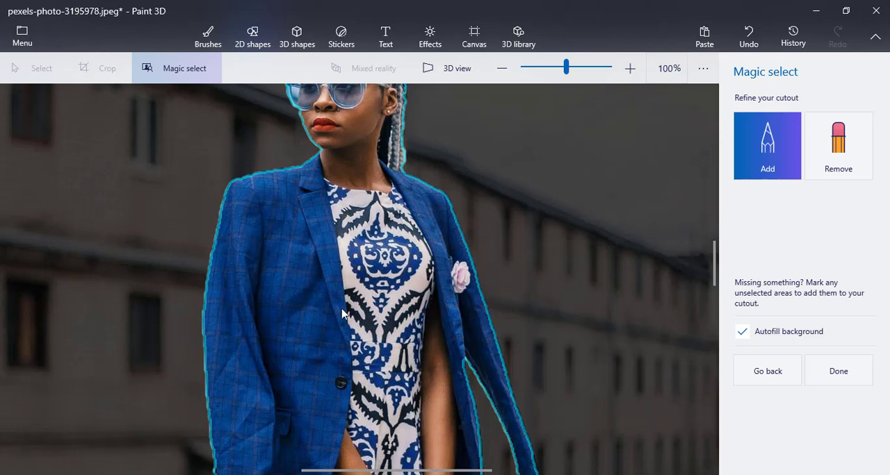
{"action": "scroll", "coordinate": [351, 336], "scroll_direction": "up", "scroll_amount": 3}
{"action": "scroll", "coordinate": [351, 335], "scroll_direction": "down", "scroll_amount": 2}
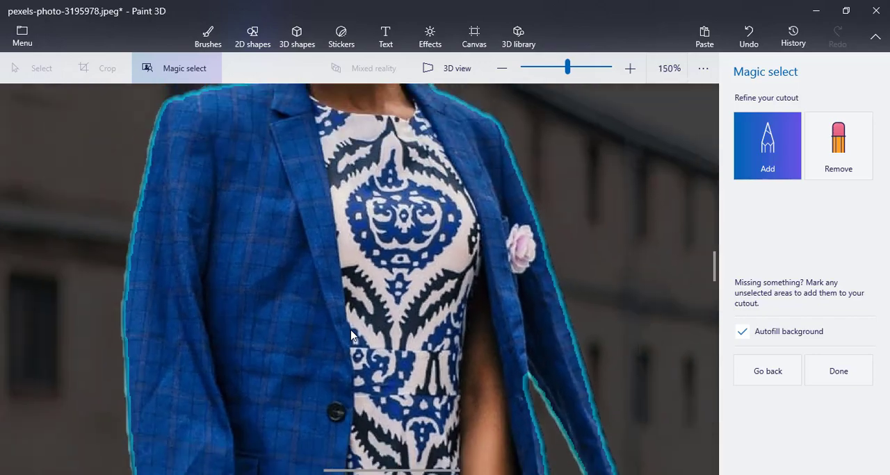
- Add the hair along the top of the woman's head, including the upright strand, to the cutout
{"action": "left_click_drag", "start_coordinate": [711, 273], "coordinate": [717, 252]}
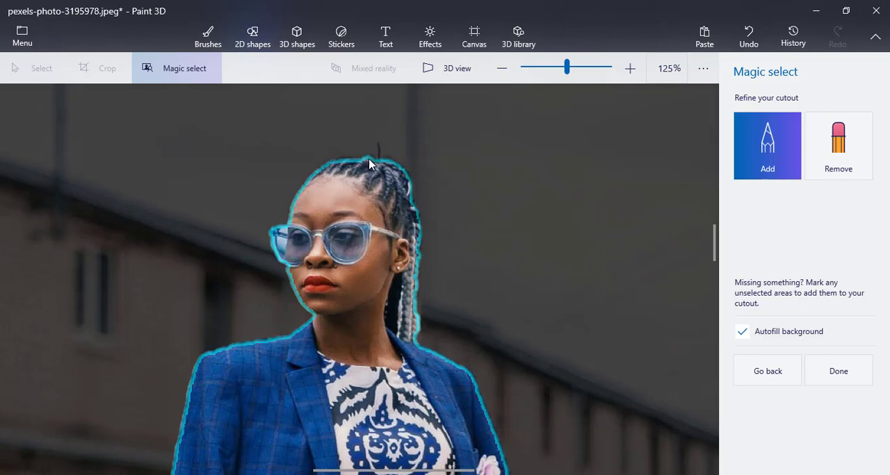
{"action": "left_click_drag", "start_coordinate": [336, 164], "coordinate": [382, 167]}
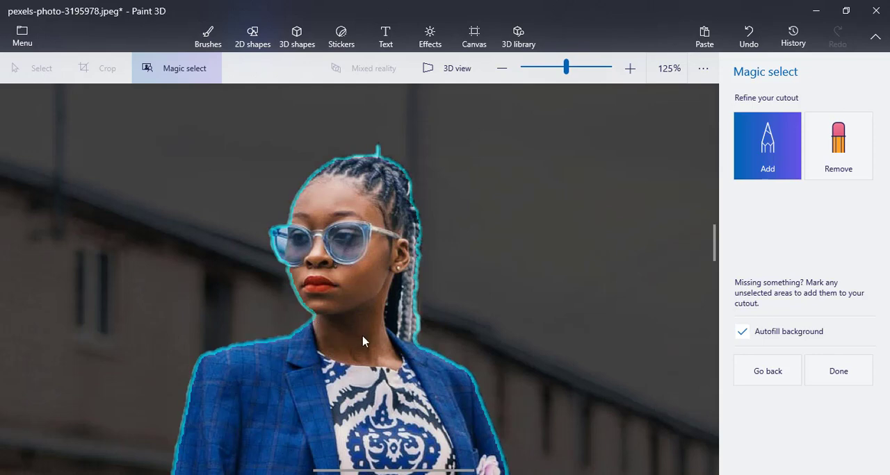
- Finish the cutout with the background autofilled and move the woman off the photo into the empty space beside it
{"action": "scroll", "coordinate": [362, 336], "scroll_direction": "down", "scroll_amount": 2}
{"action": "left_click_drag", "start_coordinate": [713, 236], "coordinate": [692, 255]}
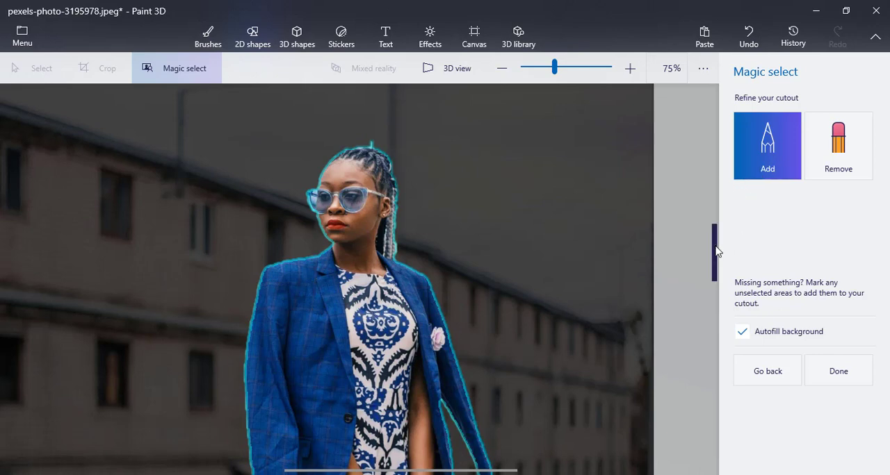
{"action": "mouse_move", "coordinate": [715, 250]}
{"action": "left_mouse_down"}
{"action": "mouse_move", "coordinate": [716, 340]}
{"action": "mouse_move", "coordinate": [725, 225]}
{"action": "mouse_move", "coordinate": [720, 260]}
{"action": "left_mouse_up"}
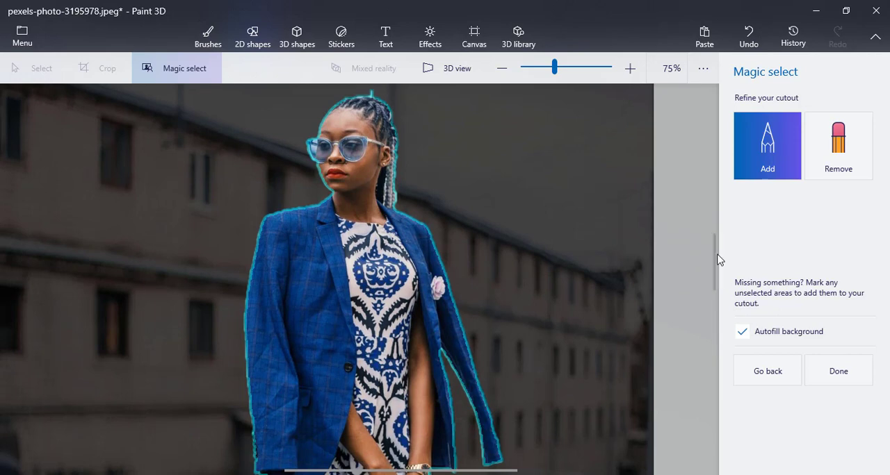
{"action": "scroll", "coordinate": [564, 270], "scroll_direction": "down", "scroll_amount": 5}
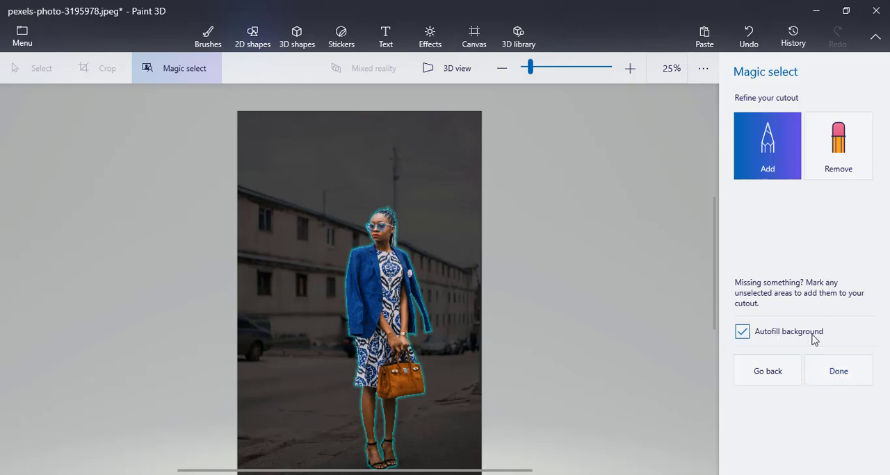
{"action": "left_click", "coordinate": [839, 374]}
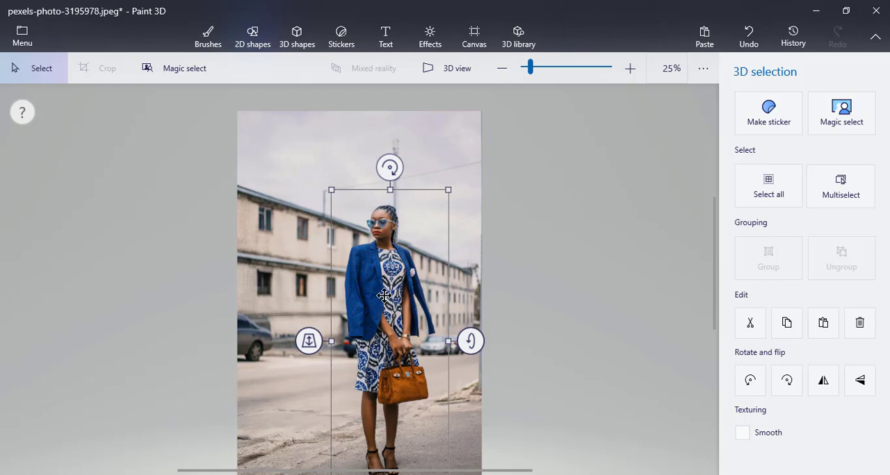
{"action": "left_click_drag", "start_coordinate": [385, 294], "coordinate": [577, 282]}
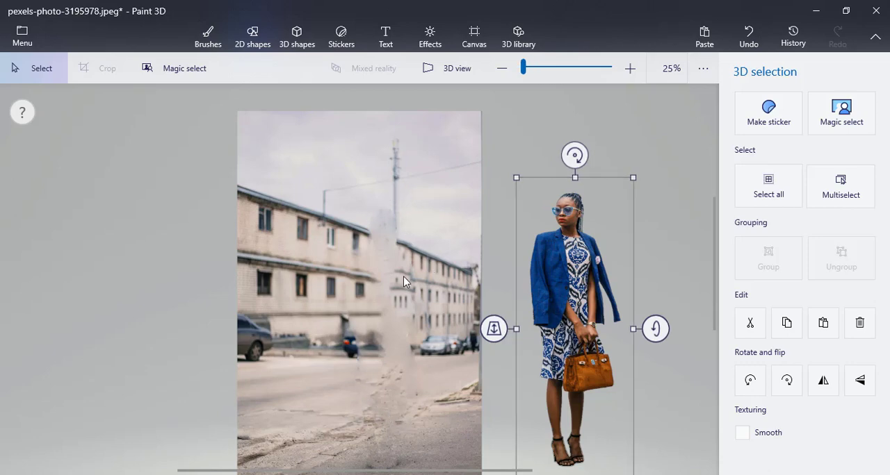
- Select the whole background photo without the woman and delete it from the canvas
{"action": "scroll", "coordinate": [403, 282], "scroll_direction": "down", "scroll_amount": 3}
{"action": "left_click_drag", "start_coordinate": [431, 268], "coordinate": [480, 264]}
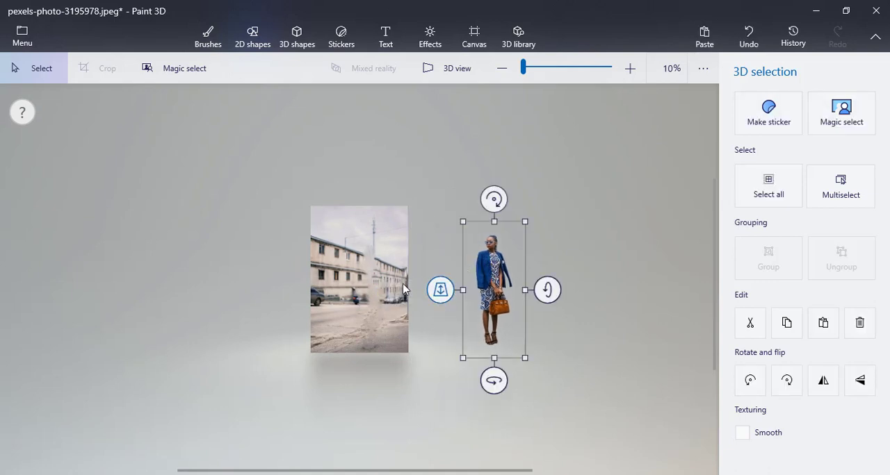
{"action": "left_click_drag", "start_coordinate": [287, 184], "coordinate": [418, 372]}
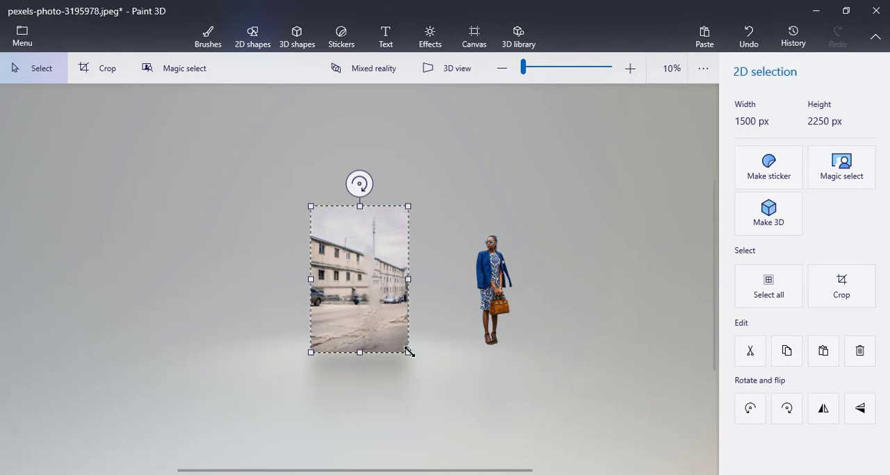
{"action": "key", "text": "Delete"}
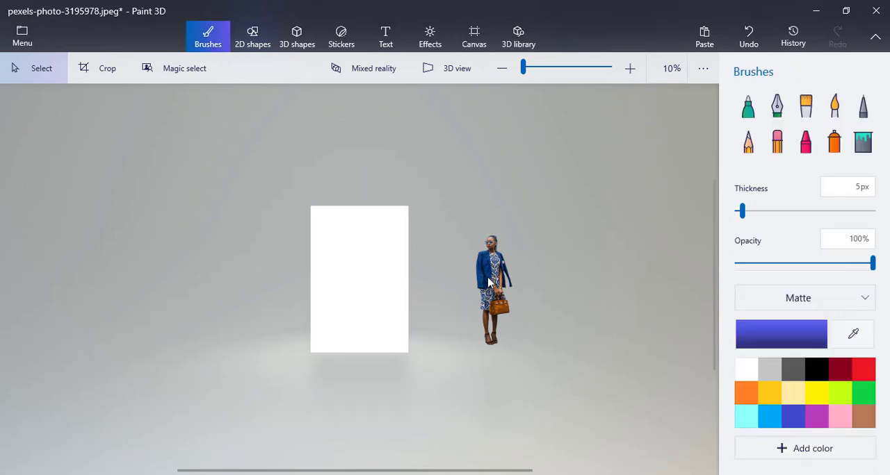
- Place the cut-out woman in the middle of the white canvas, enlarge her slightly and deselect her
{"action": "left_click", "coordinate": [489, 282]}
{"action": "left_click_drag", "start_coordinate": [489, 281], "coordinate": [357, 289]}
{"action": "scroll", "coordinate": [356, 294], "scroll_direction": "up", "scroll_amount": 3}
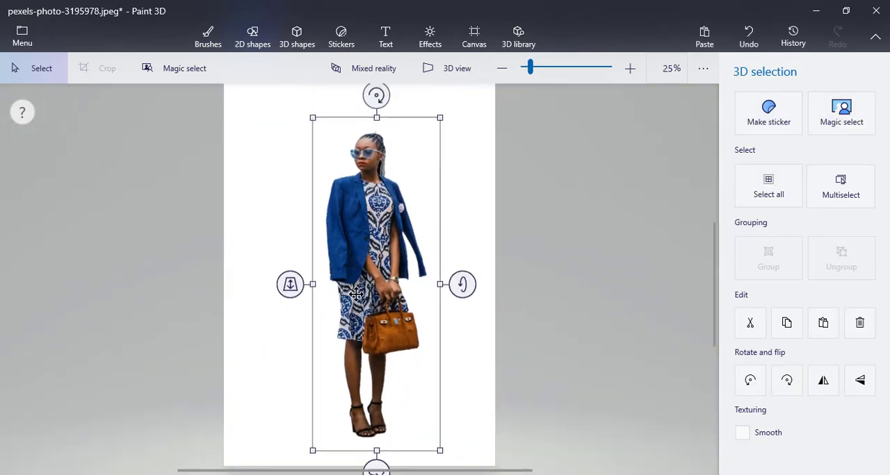
{"action": "scroll", "coordinate": [355, 294], "scroll_direction": "down", "scroll_amount": 3}
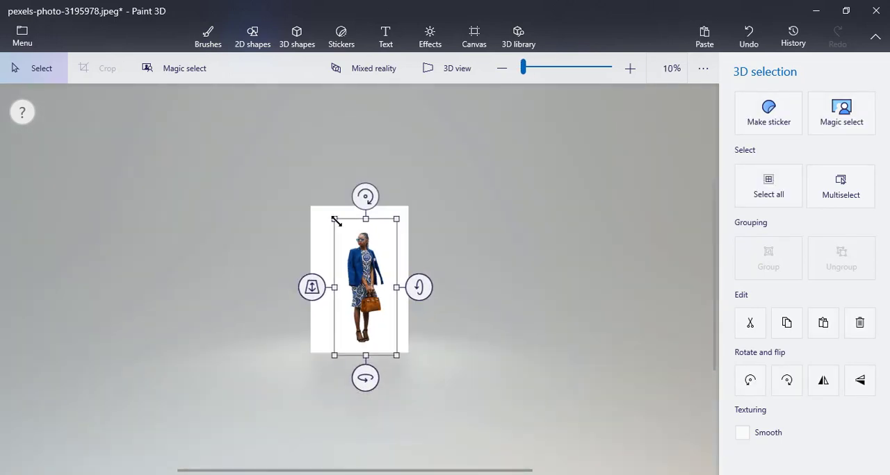
{"action": "left_click_drag", "start_coordinate": [336, 221], "coordinate": [322, 207]}
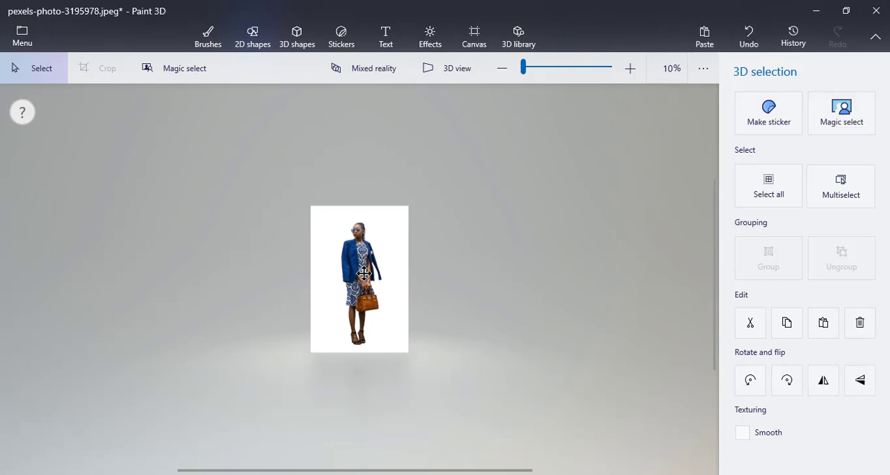
{"action": "key", "text": "b"}
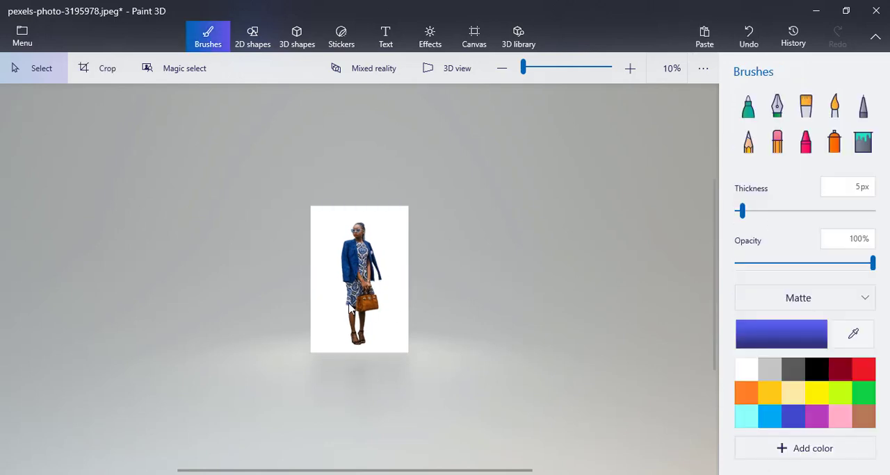
{"action": "scroll", "coordinate": [349, 309], "scroll_direction": "up", "scroll_amount": 3}
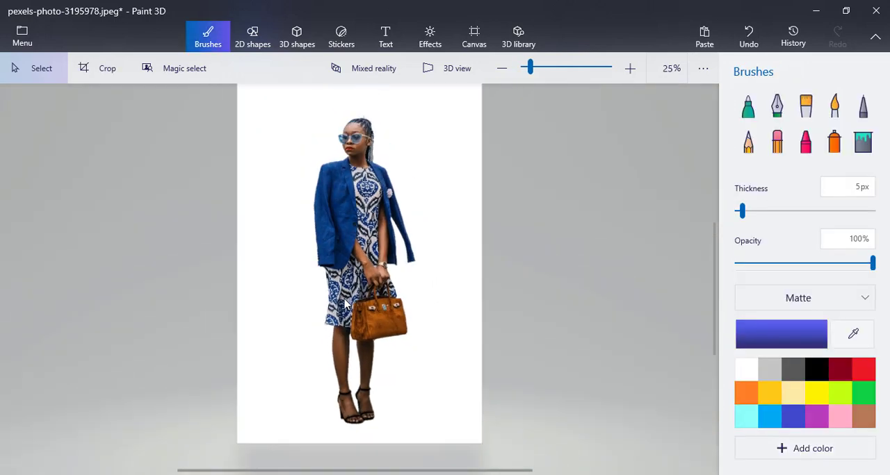
{"action": "scroll", "coordinate": [346, 304], "scroll_direction": "down", "scroll_amount": 3}
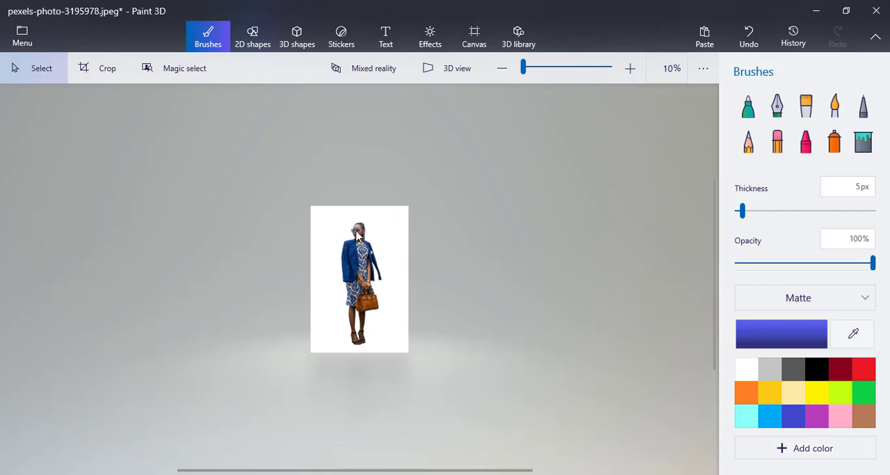
{"action": "scroll", "coordinate": [379, 301], "scroll_direction": "up", "scroll_amount": 3}
{"action": "scroll", "coordinate": [378, 300], "scroll_direction": "down", "scroll_amount": 3}
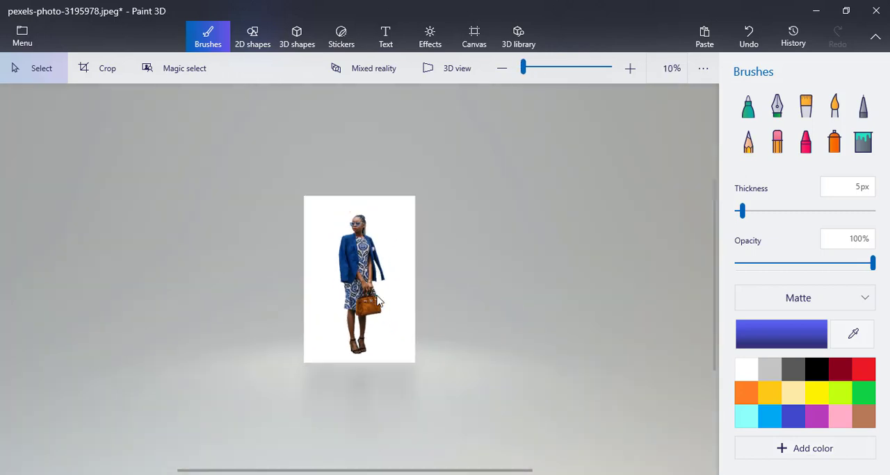
{"action": "scroll", "coordinate": [378, 301], "scroll_direction": "up", "scroll_amount": 3}
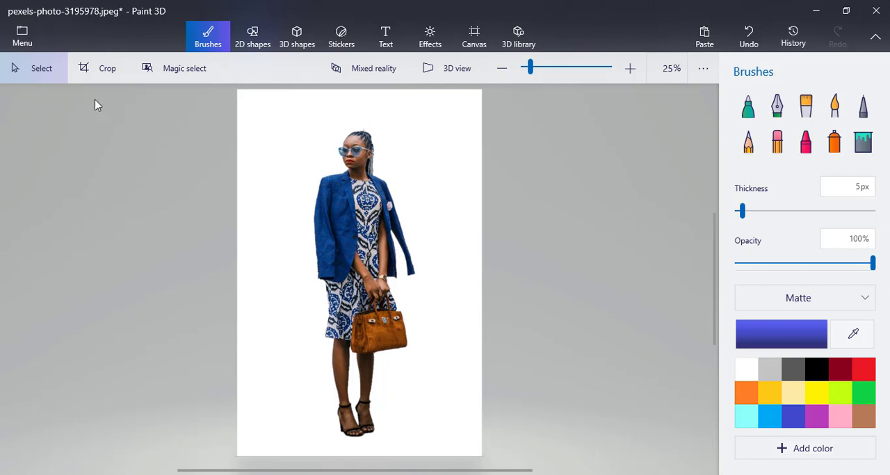
- Start saving a copy of the canvas as a PNG image with transparency turned on
{"action": "left_click", "coordinate": [23, 38]}
{"action": "left_click", "coordinate": [57, 201]}
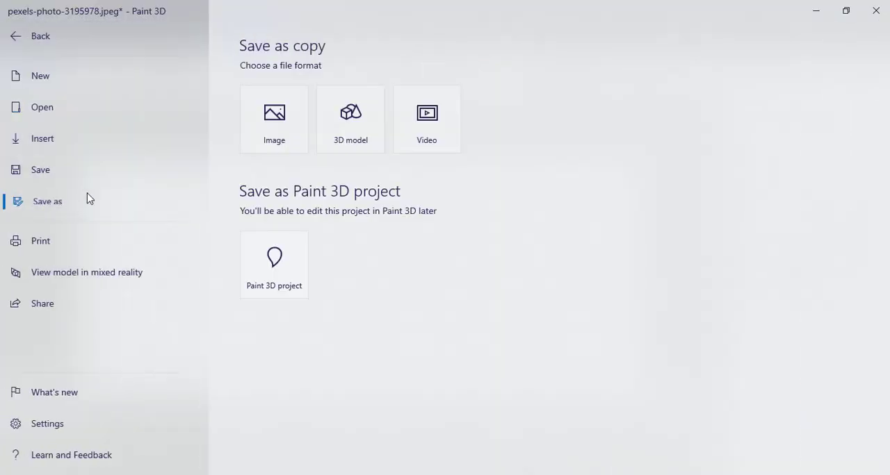
{"action": "left_click", "coordinate": [275, 126]}
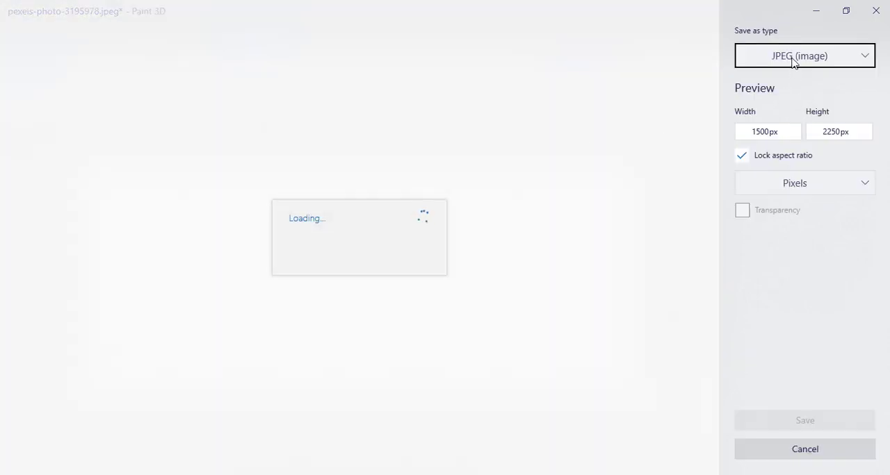
{"action": "left_click", "coordinate": [794, 59]}
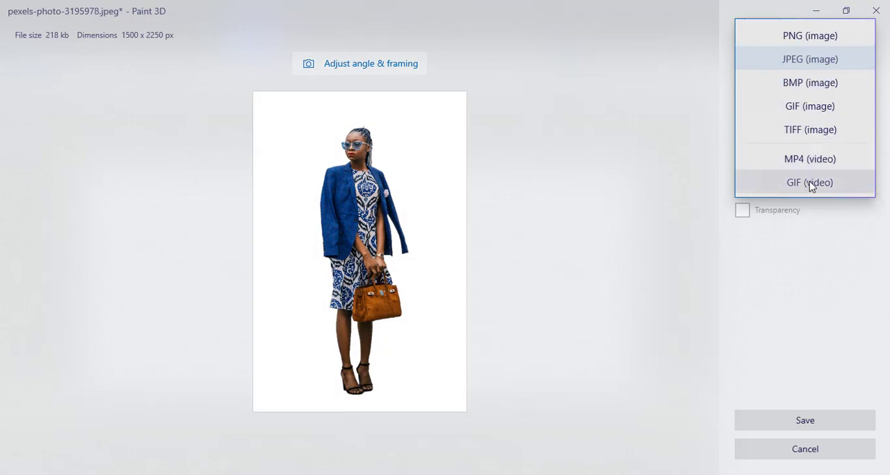
{"action": "left_click", "coordinate": [805, 39]}
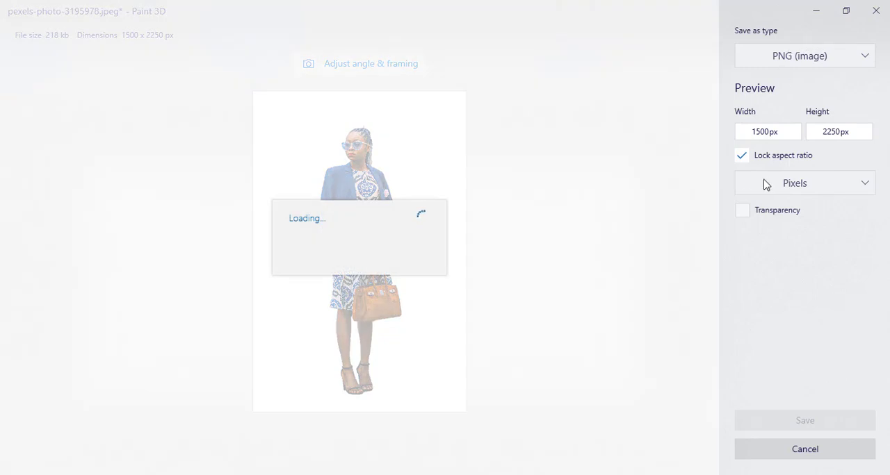
{"action": "left_click", "coordinate": [742, 212]}
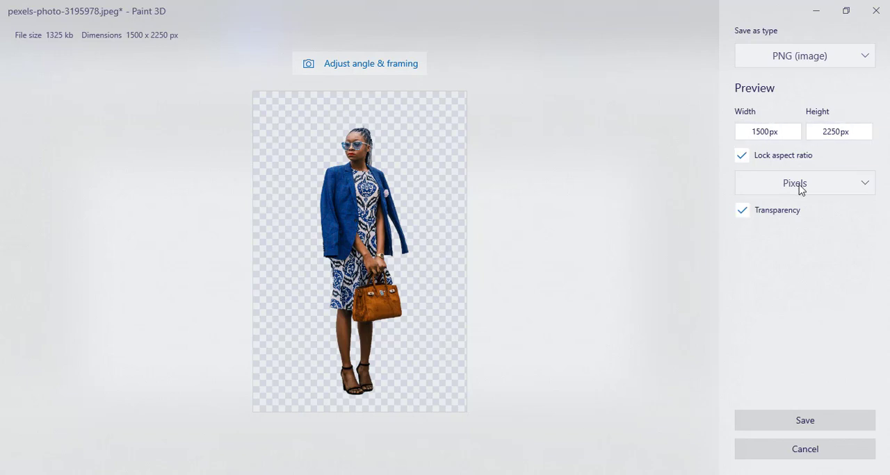
- Save the transparent image in the Downloads folder under the name "cut lady"
{"action": "left_click", "coordinate": [793, 424]}
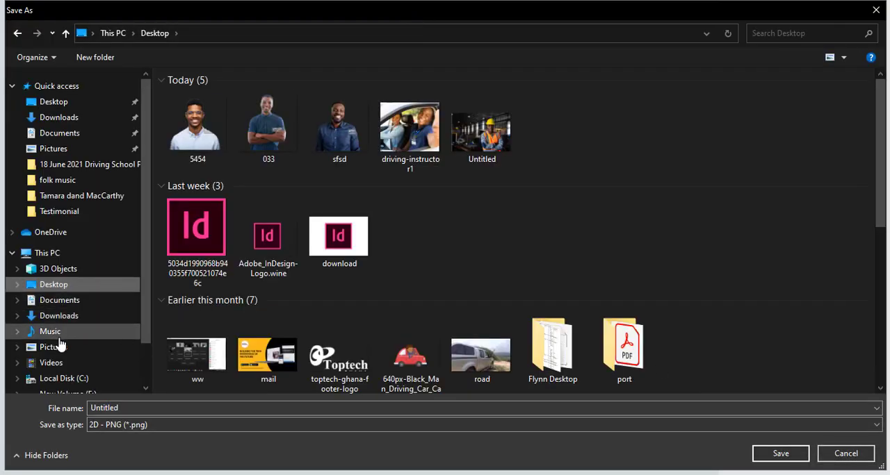
{"action": "left_click", "coordinate": [59, 317]}
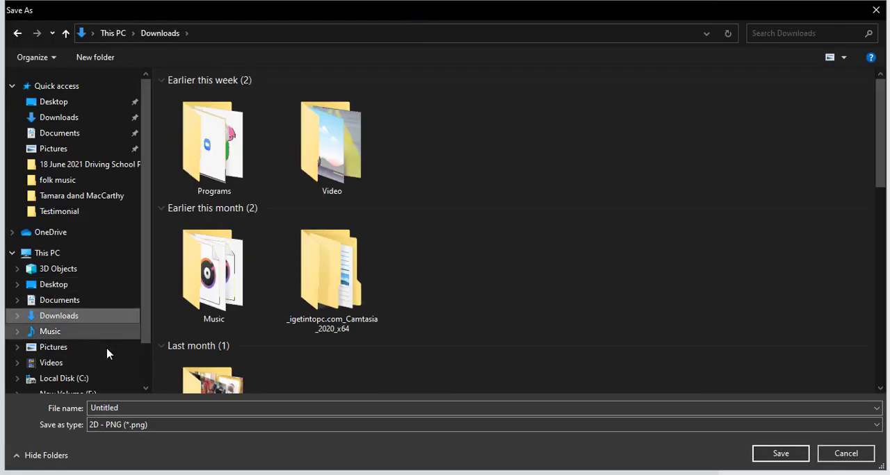
{"action": "double_click", "coordinate": [129, 408]}
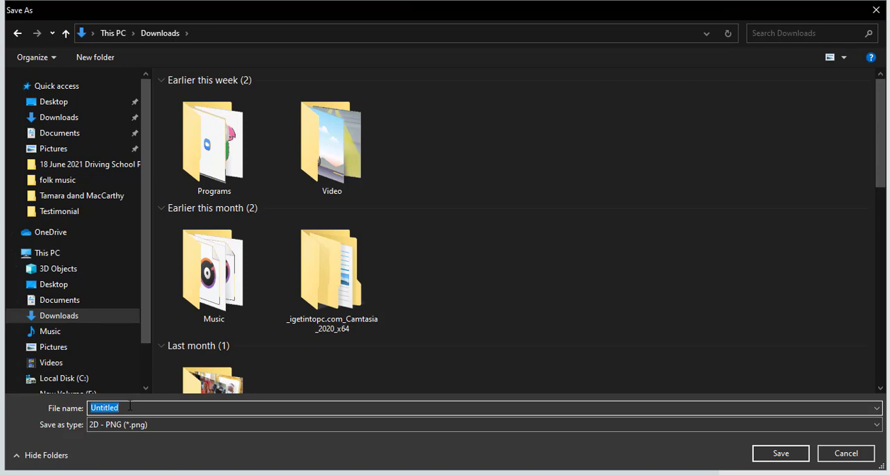
{"action": "type", "text": "cut lady"}
{"action": "left_click", "coordinate": [775, 458]}
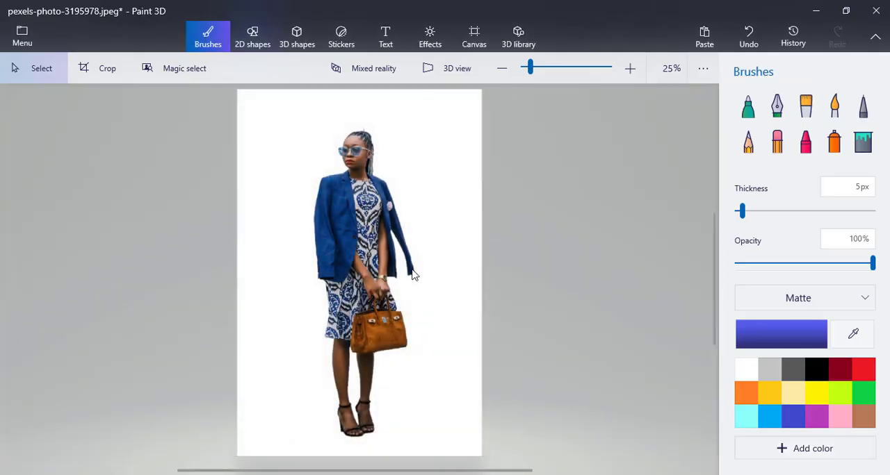
- Switch to File Explorer, open the "cut lady" PNG from Downloads to check the cutout, and minimize the viewer
{"action": "left_click", "coordinate": [240, 474]}
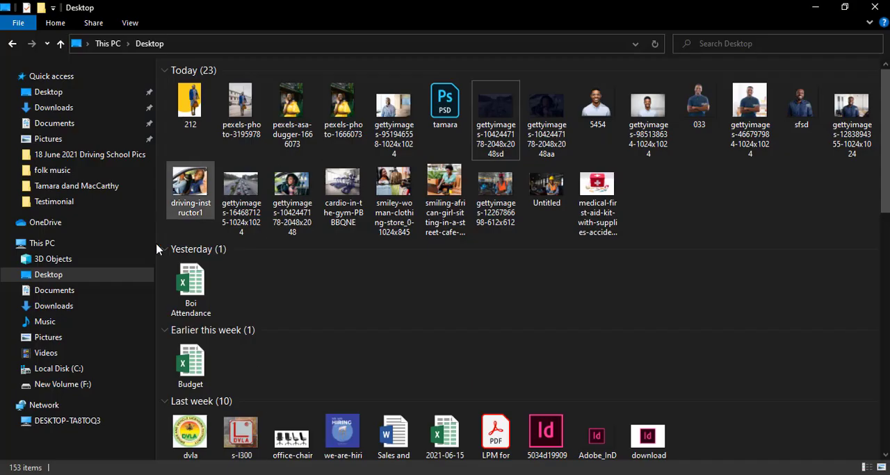
{"action": "left_click", "coordinate": [54, 305]}
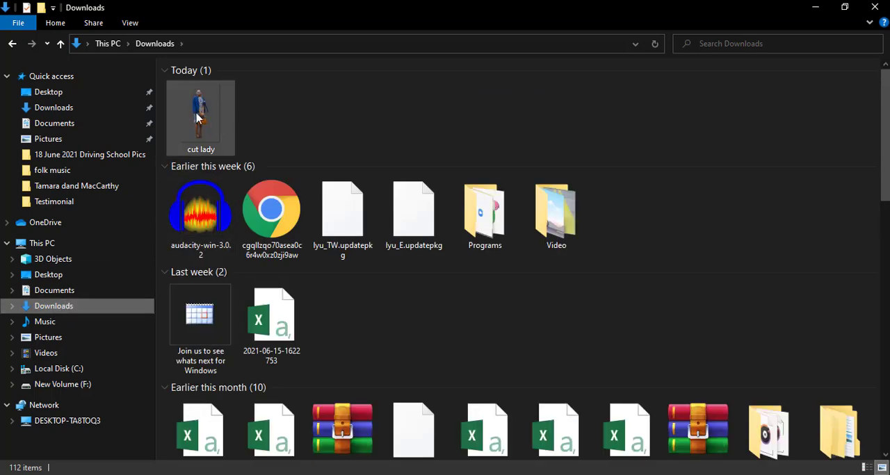
{"action": "scroll", "coordinate": [198, 128], "scroll_direction": "up", "scroll_amount": 2, "text": "ctrl"}
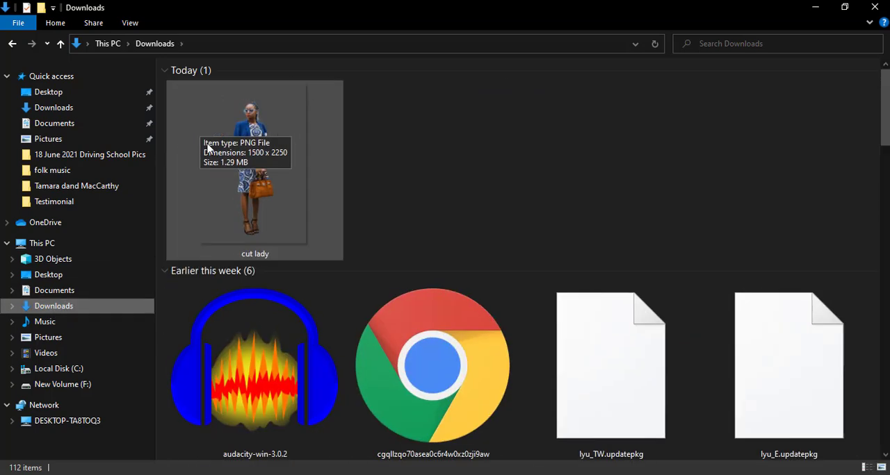
{"action": "left_click", "coordinate": [259, 159]}
{"action": "double_click", "coordinate": [258, 160]}
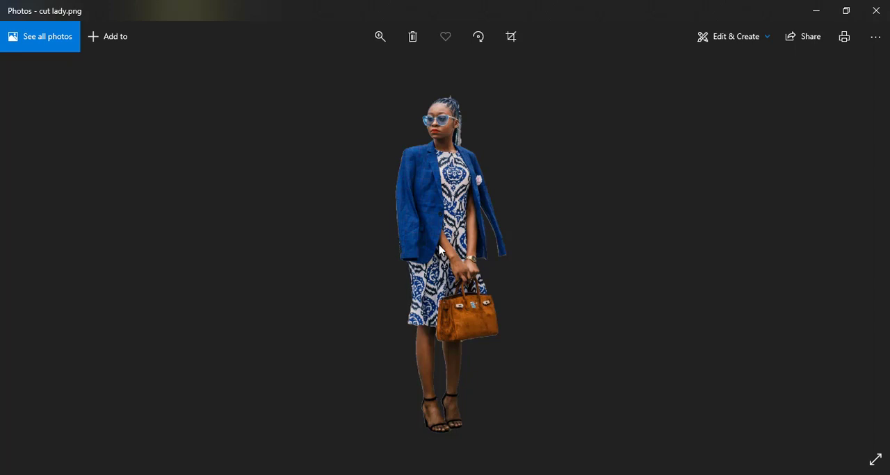
{"action": "left_click", "coordinate": [815, 14]}
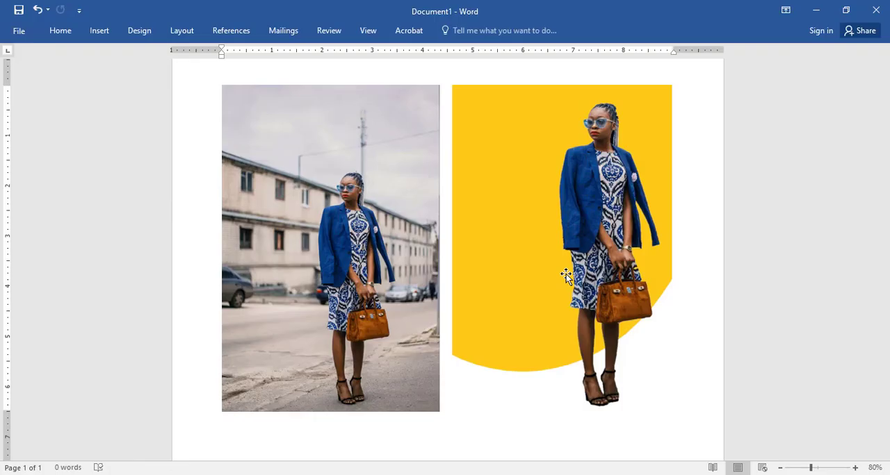